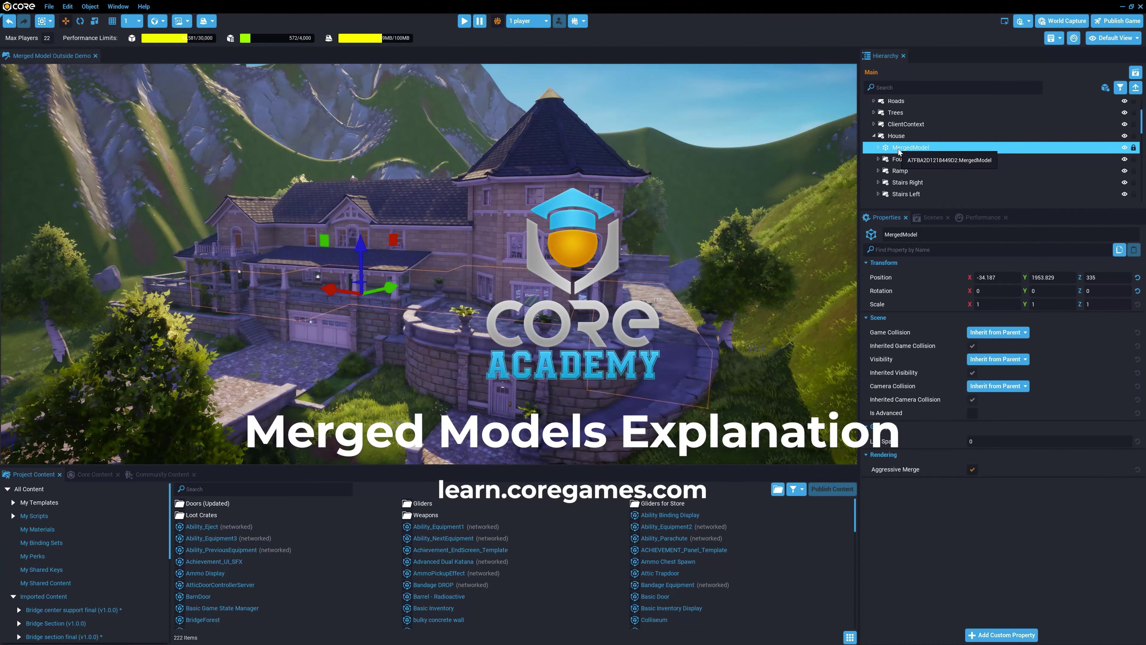
Step: Expand the House's MergedModel and inspect its child cubes one after another
click(878, 147)
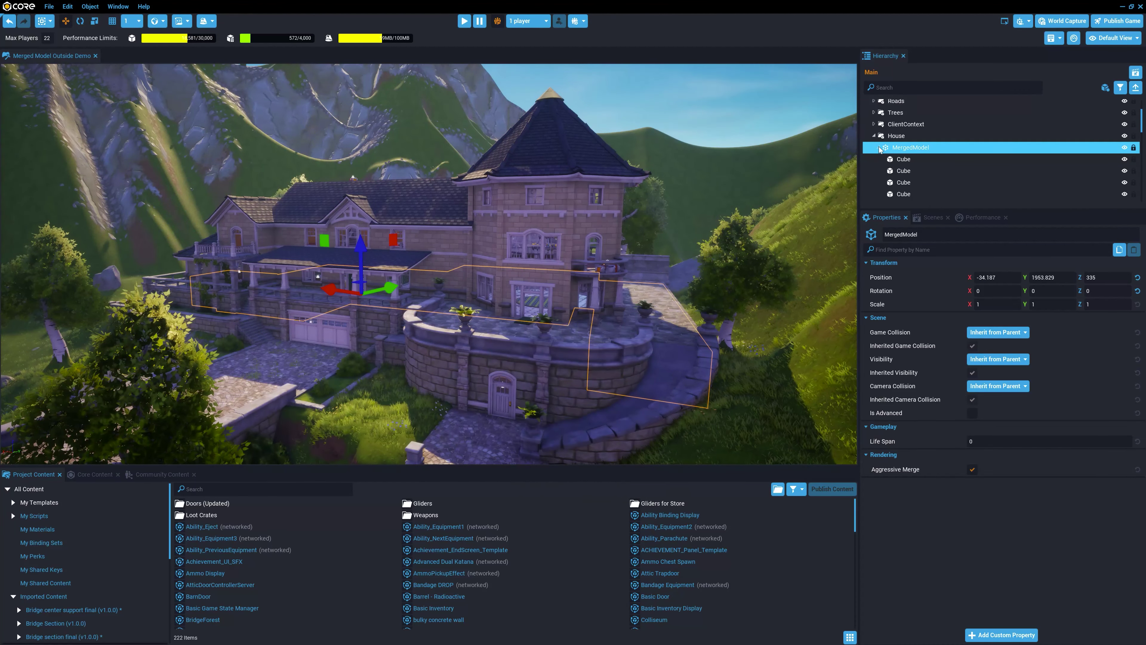
click(903, 159)
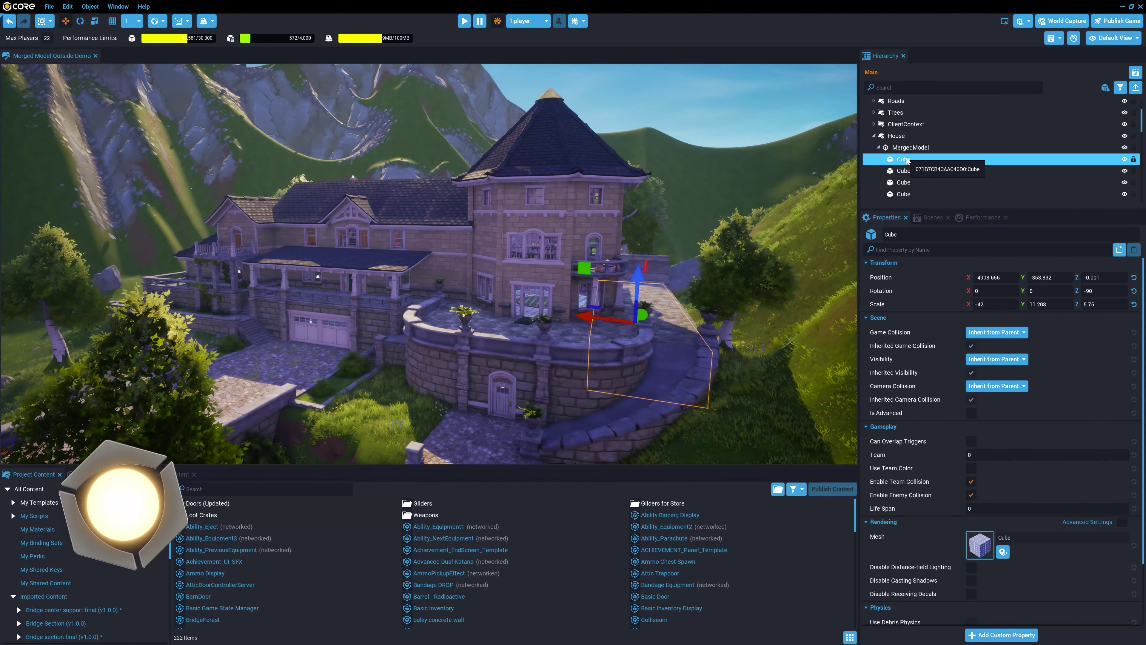
click(904, 172)
click(907, 182)
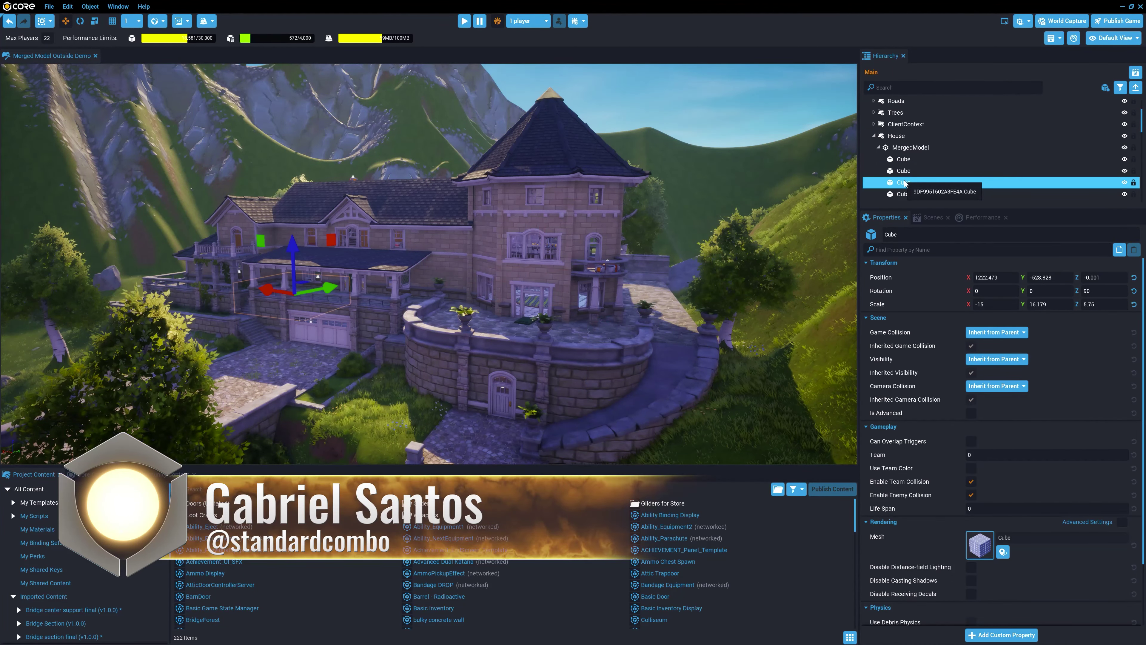
click(914, 192)
scroll(913, 192, down, 1)
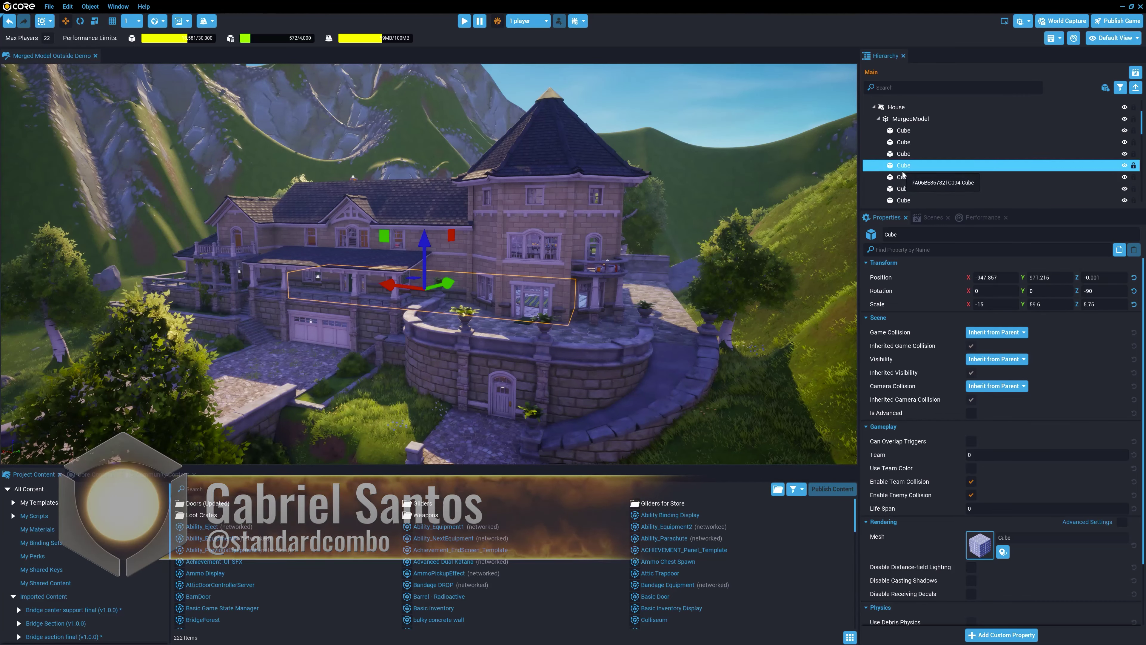
click(908, 177)
Step: Create a new merged model containing the Patio Floor group
click(900, 204)
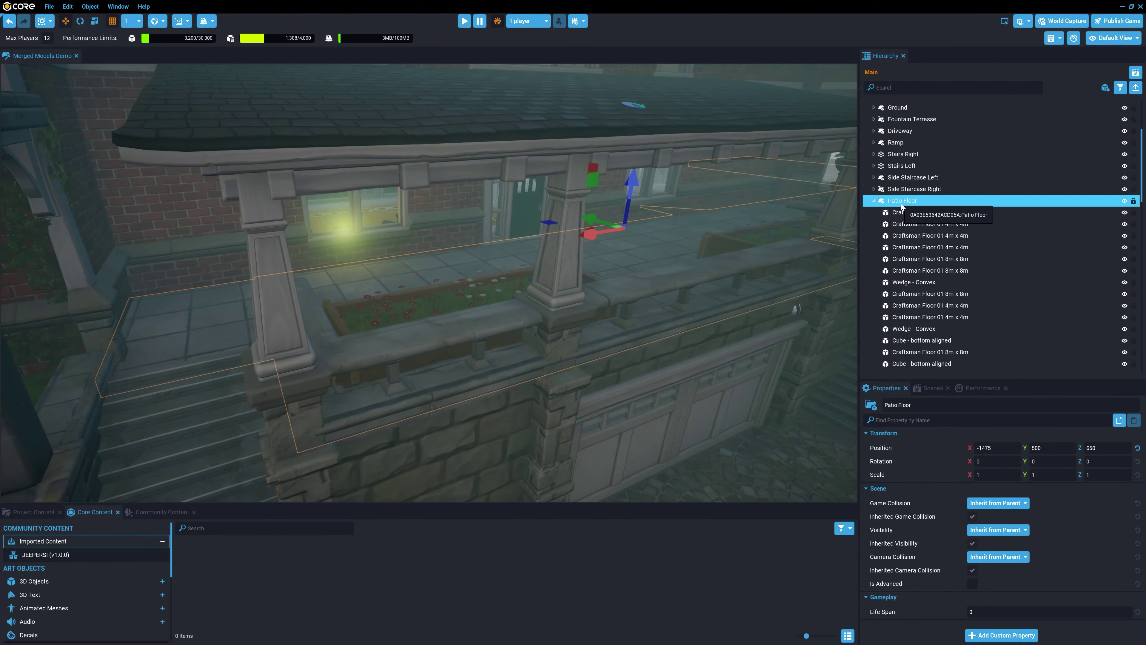
right_click(902, 202)
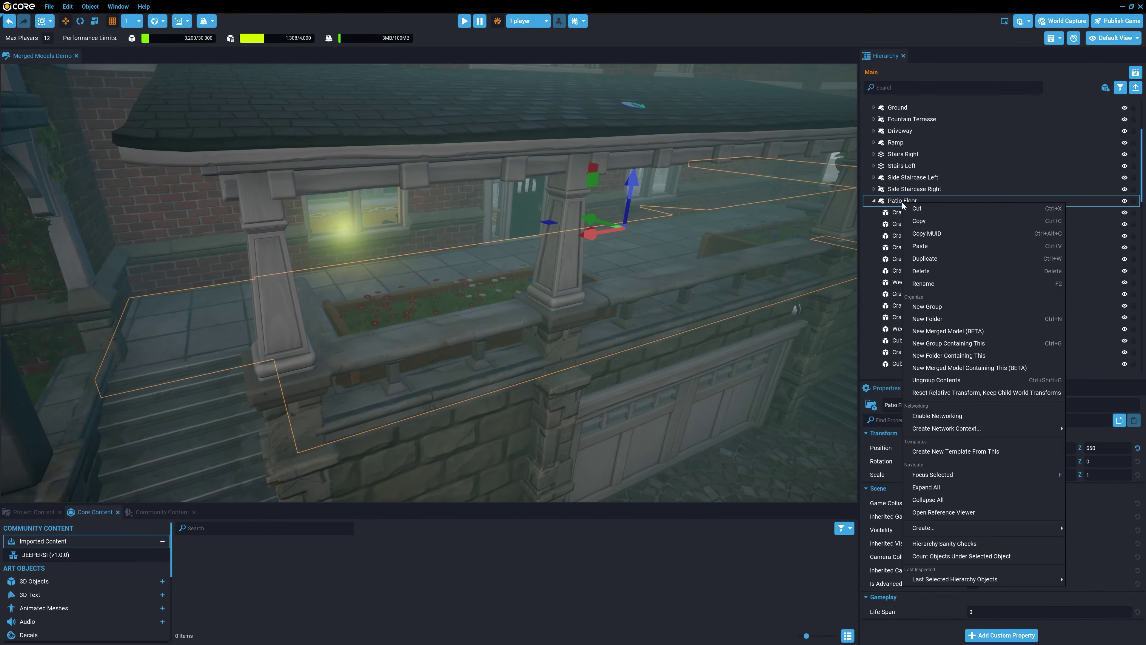
mouse_move(928, 434)
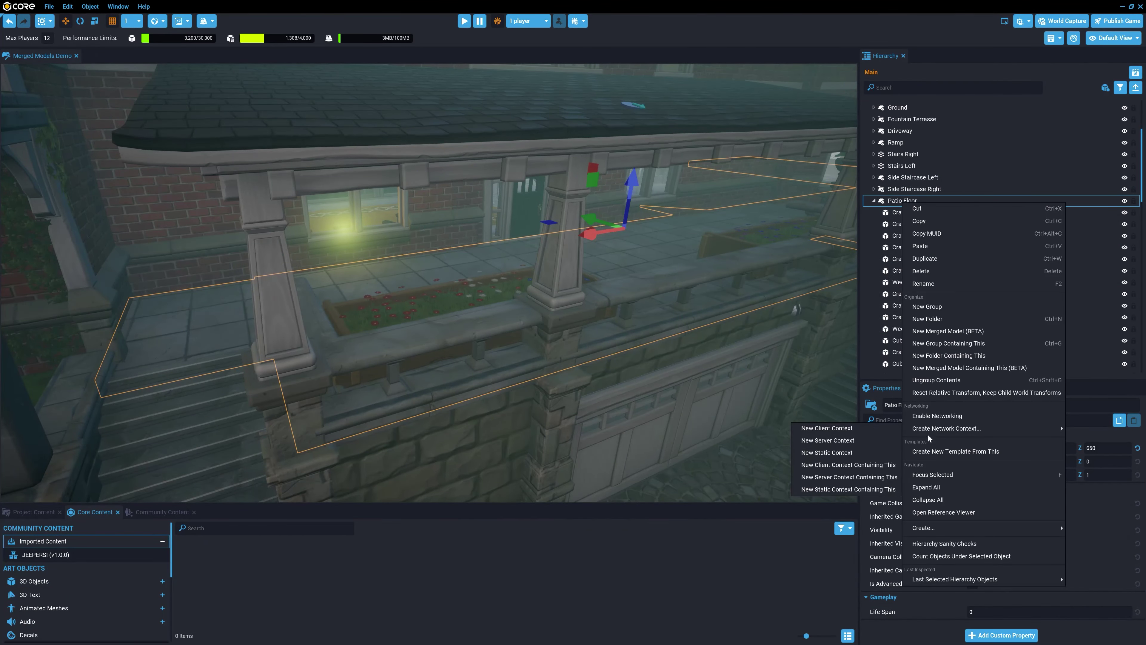
click(936, 370)
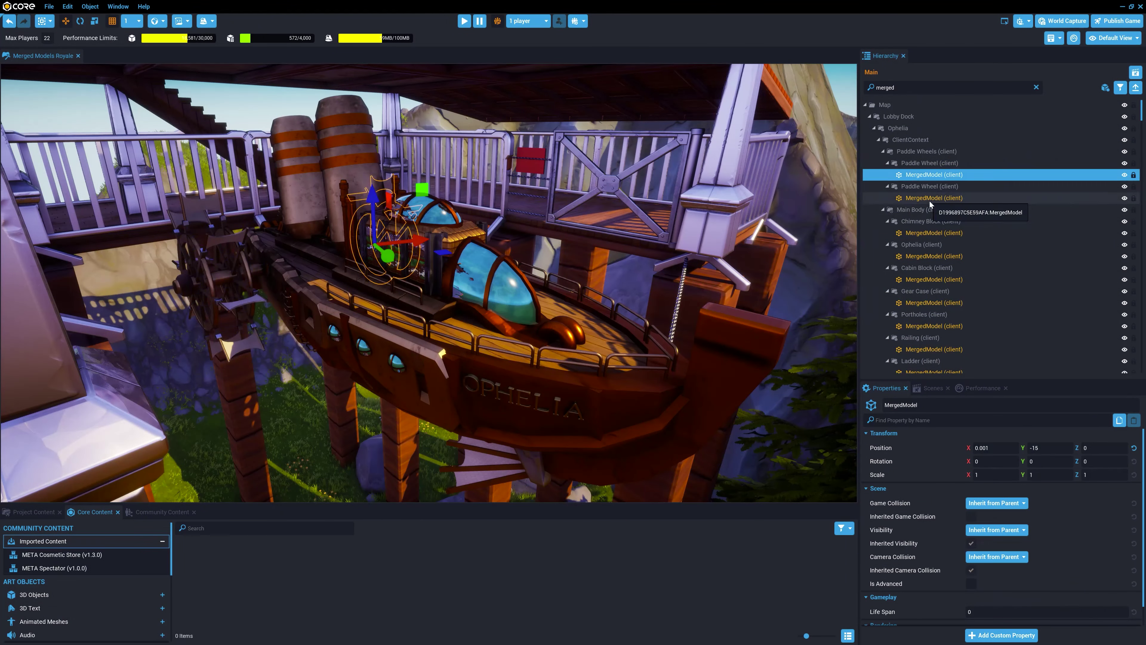
Step: Inspect the airship's merged models one by one, from the second Paddle Wheel through the Chimney Block and Cabin Block to the Railing
click(930, 200)
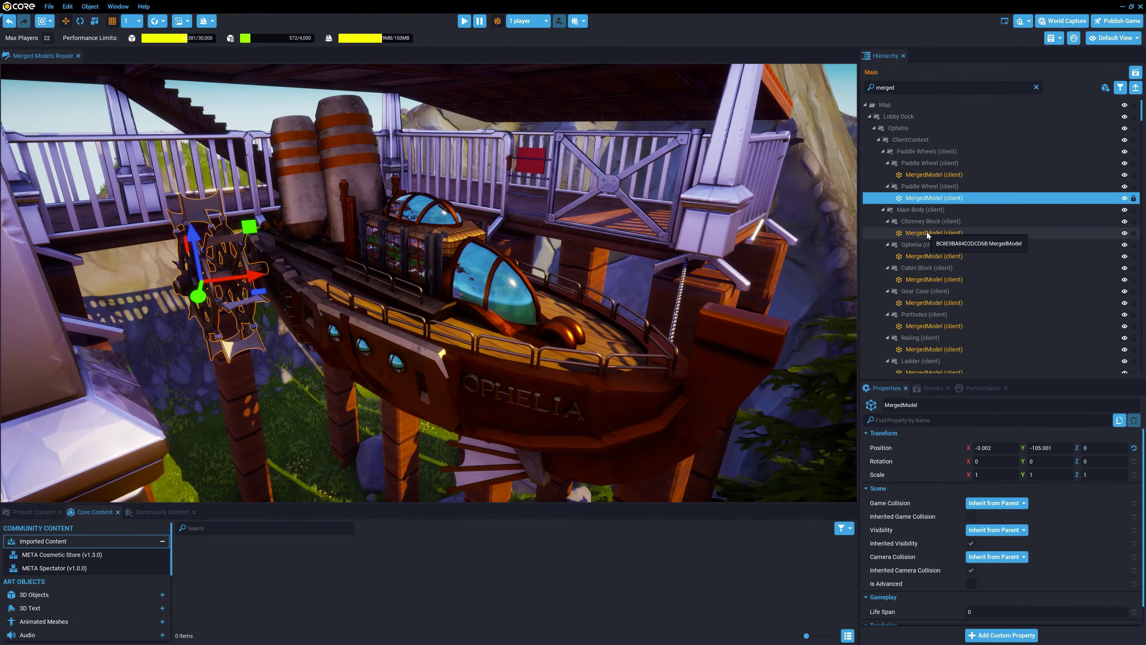
click(927, 232)
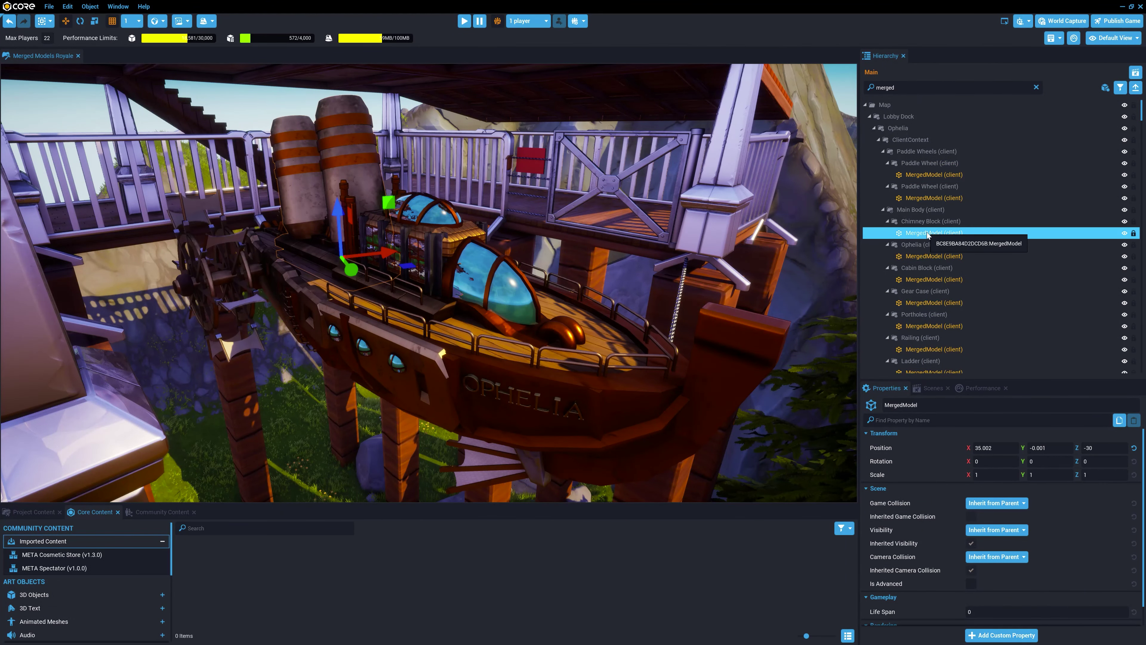
click(932, 256)
click(932, 280)
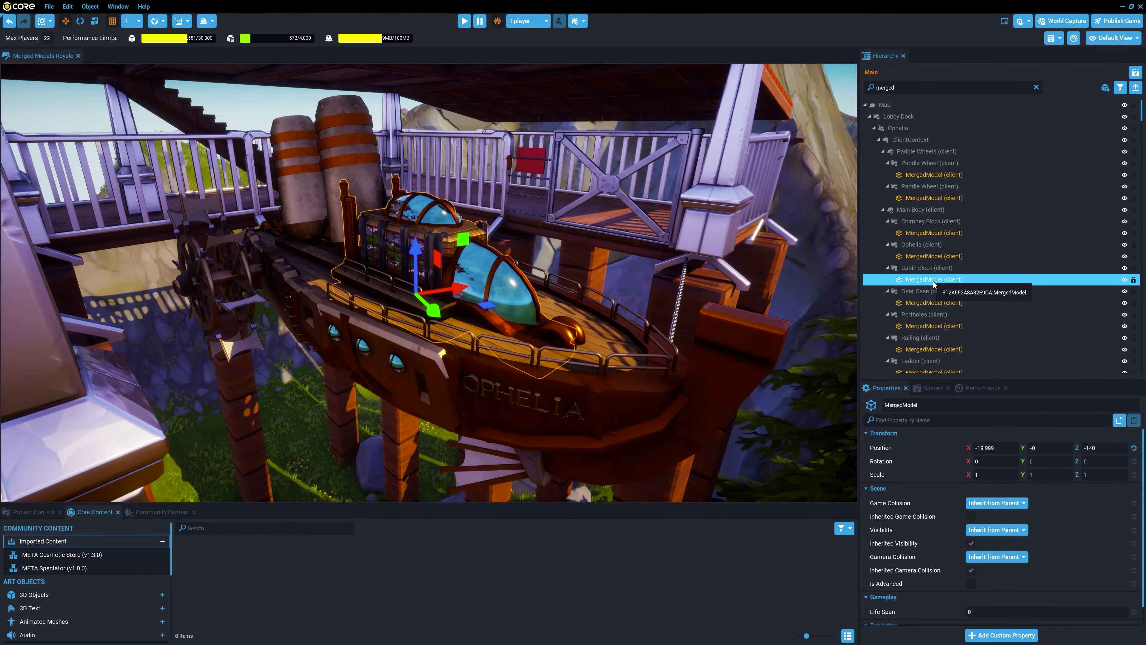
click(933, 302)
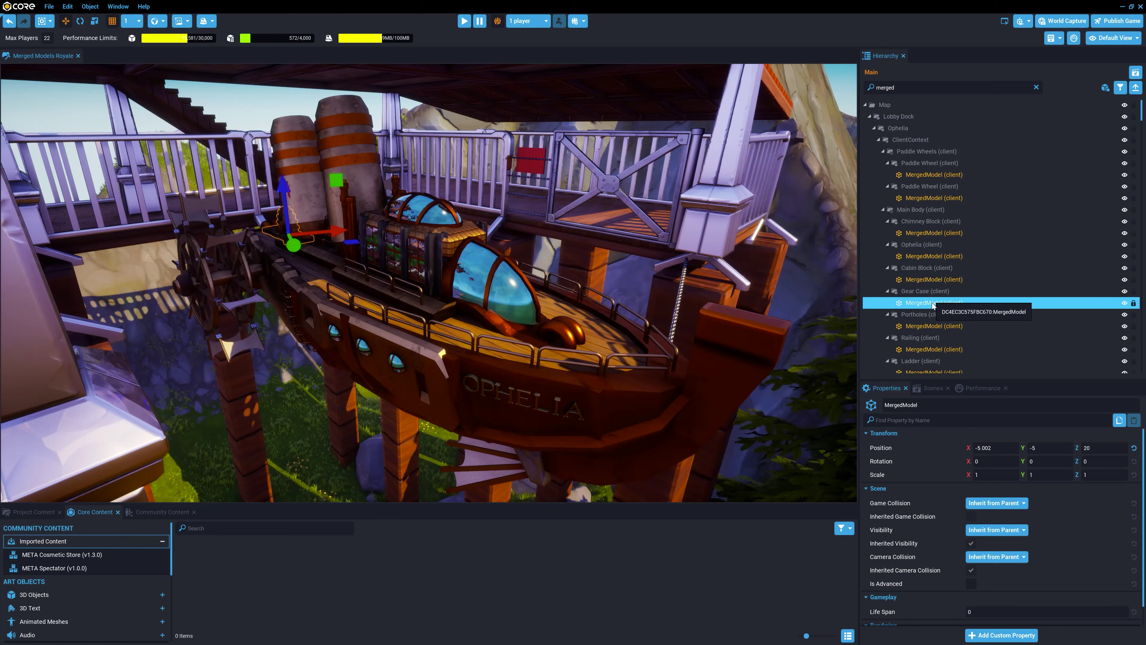
click(936, 326)
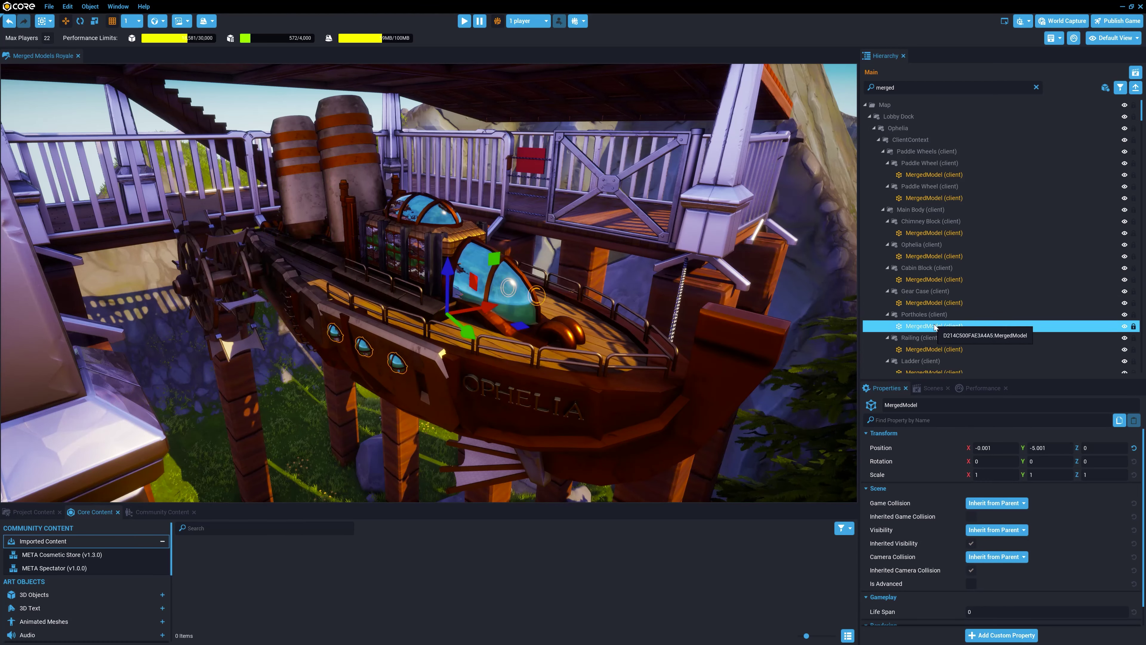
click(945, 349)
Step: Inspect the airship's remaining merged models for the two ladders, the Hull and the Chains
scroll(949, 340, down, 2)
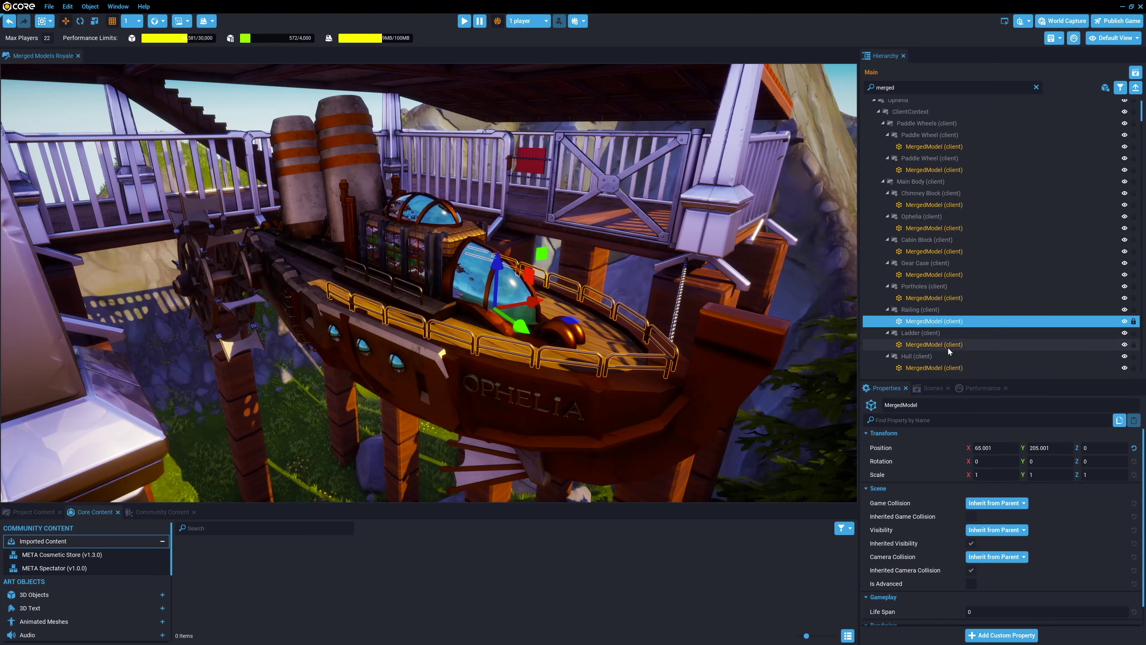
click(947, 346)
scroll(946, 341, down, 3)
click(941, 325)
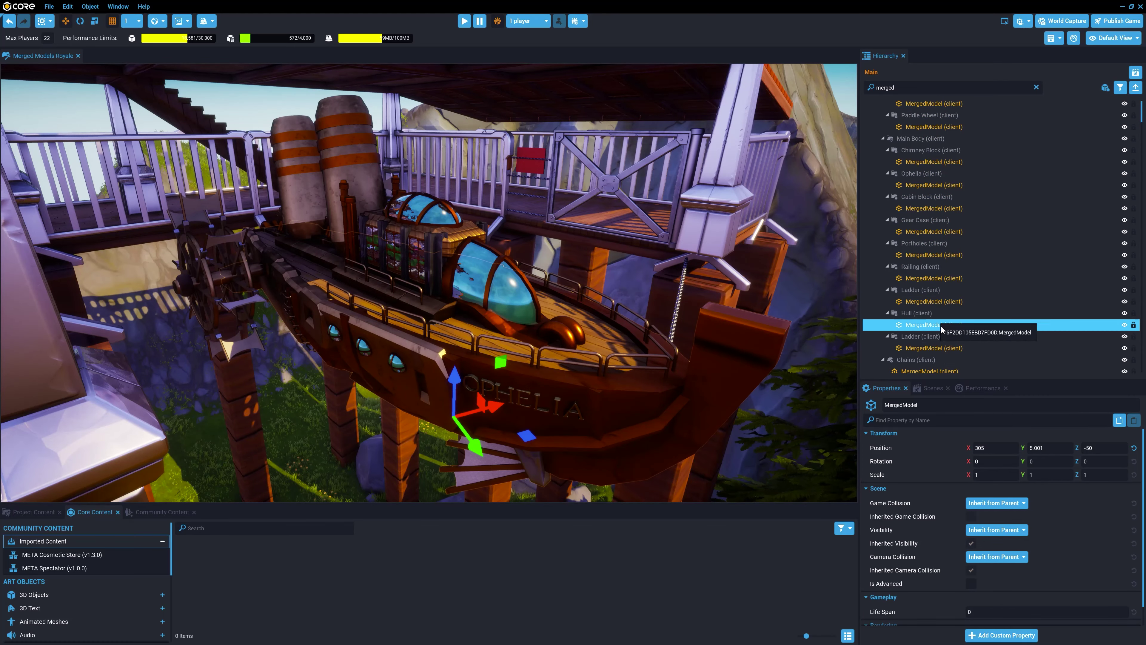
scroll(961, 322, down, 3)
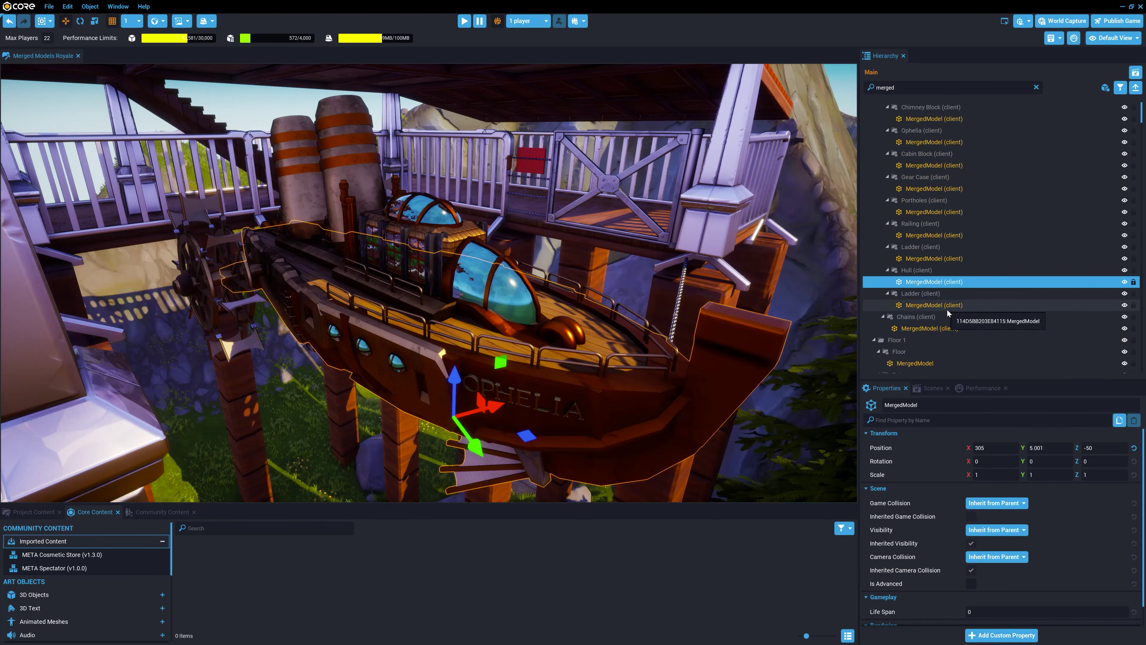
click(946, 308)
scroll(957, 308, down, 2)
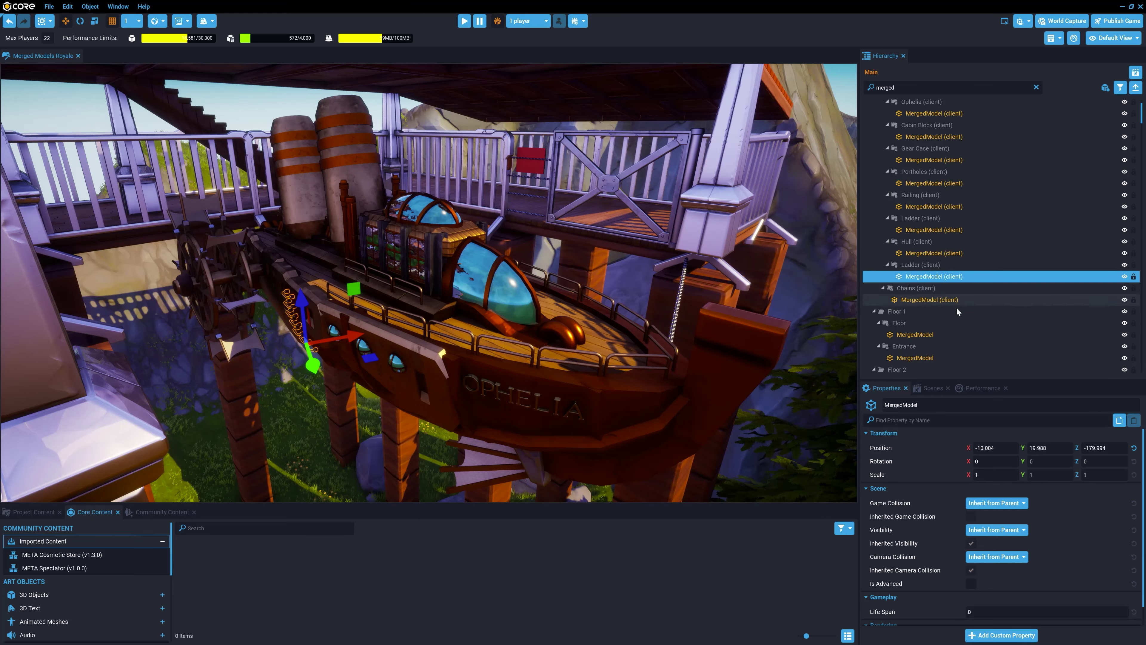
click(940, 301)
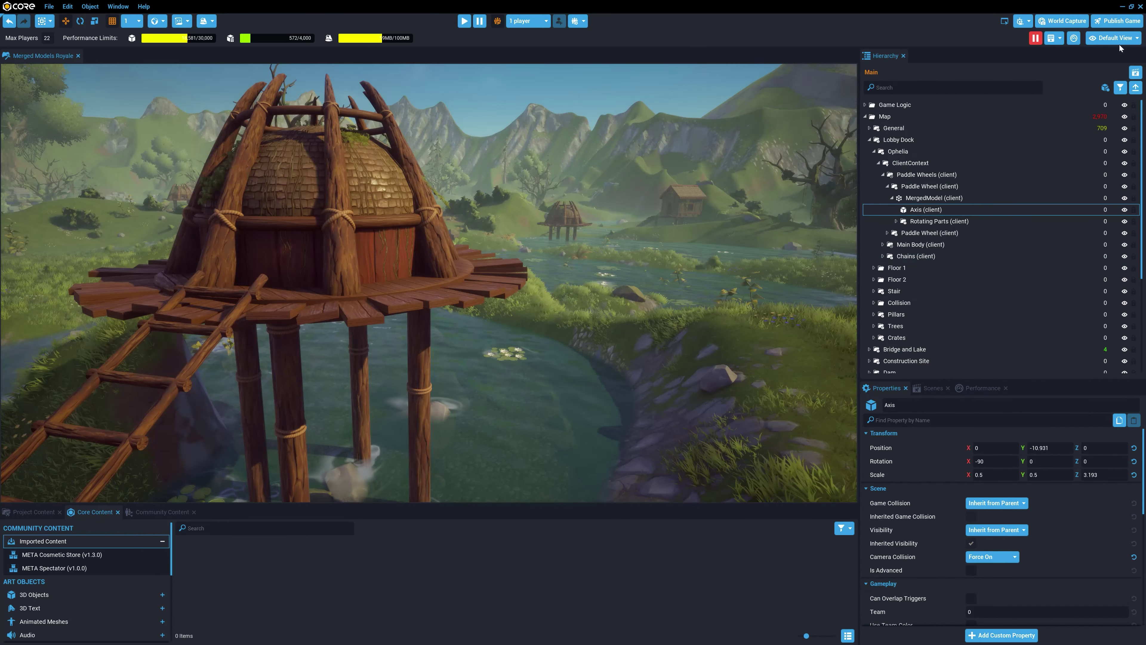
Step: View the scene around the wooden hut in Visibility Collision and Player Collision modes
click(1119, 40)
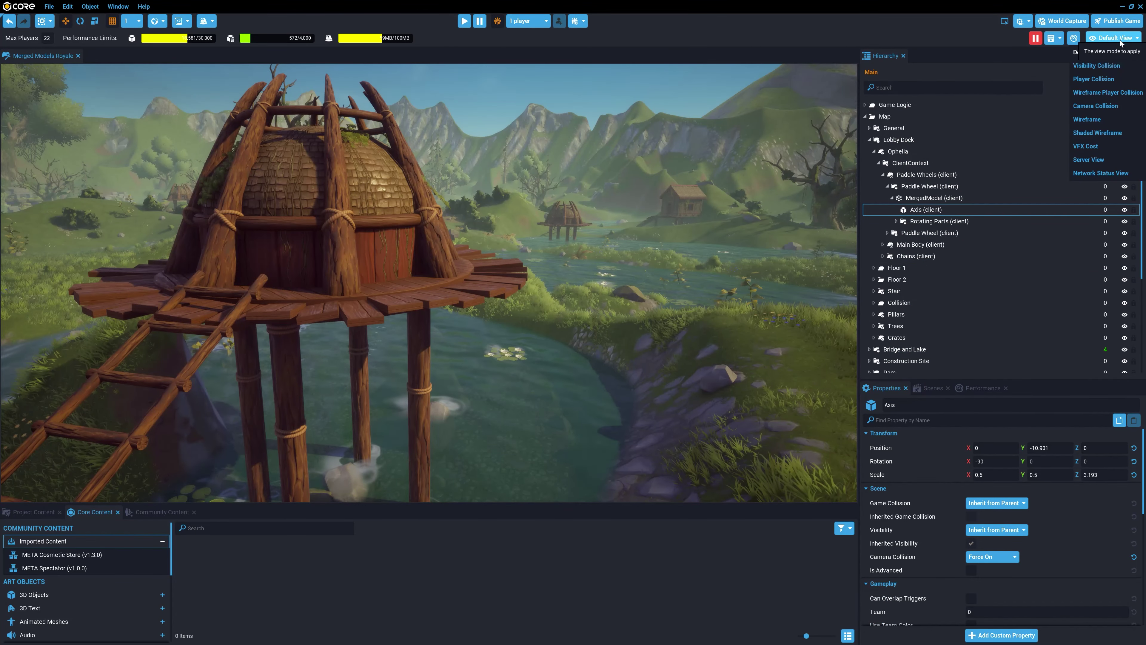
click(1110, 66)
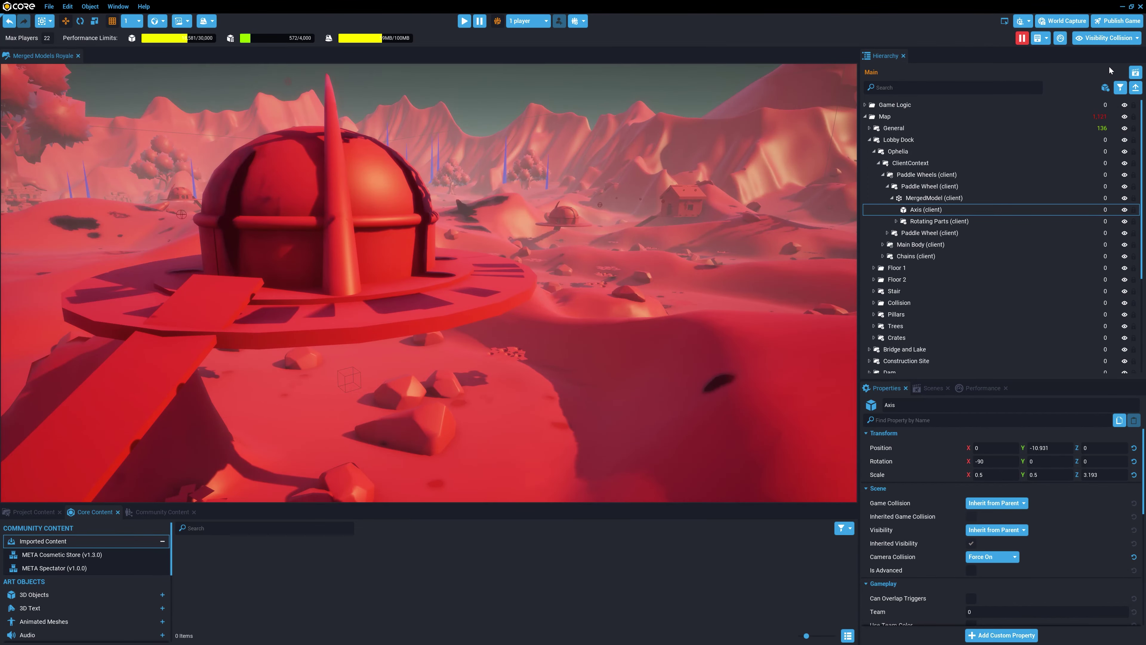
click(1117, 39)
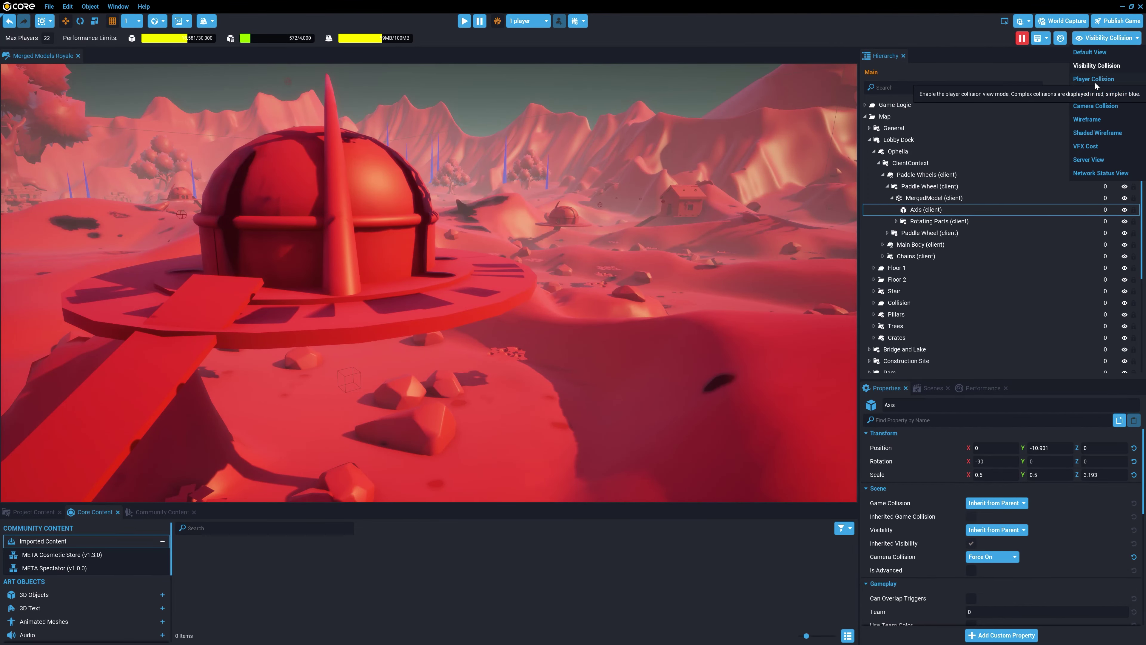
click(1094, 80)
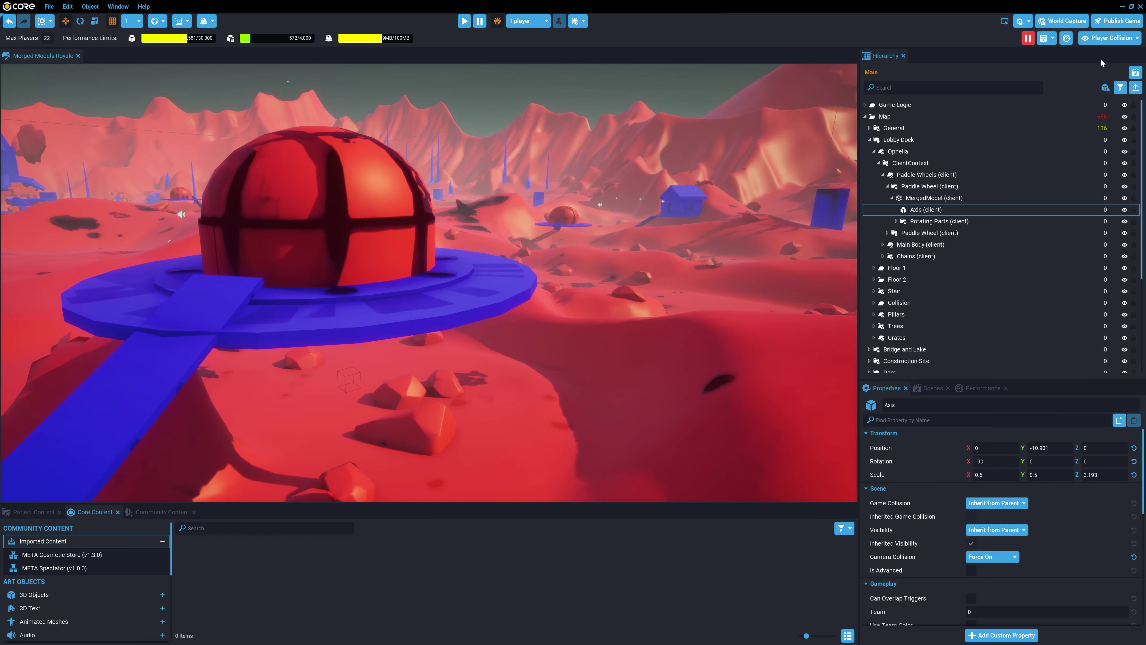
Step: View the hut scene in Wireframe Player Collision and Camera Collision modes
click(1105, 39)
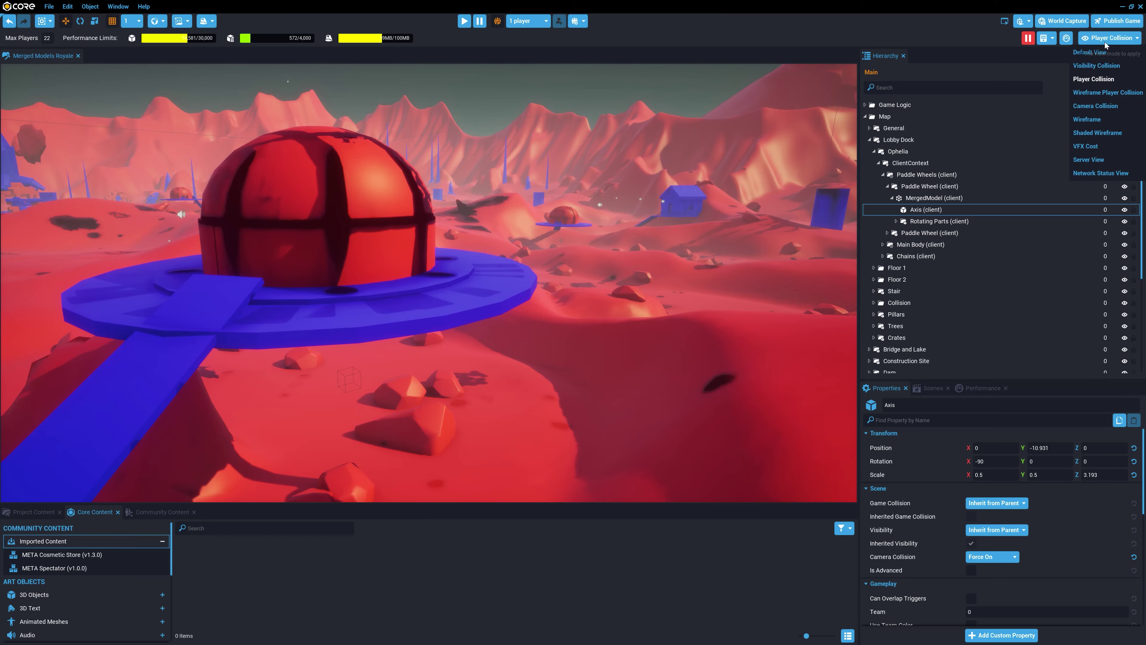
click(1104, 95)
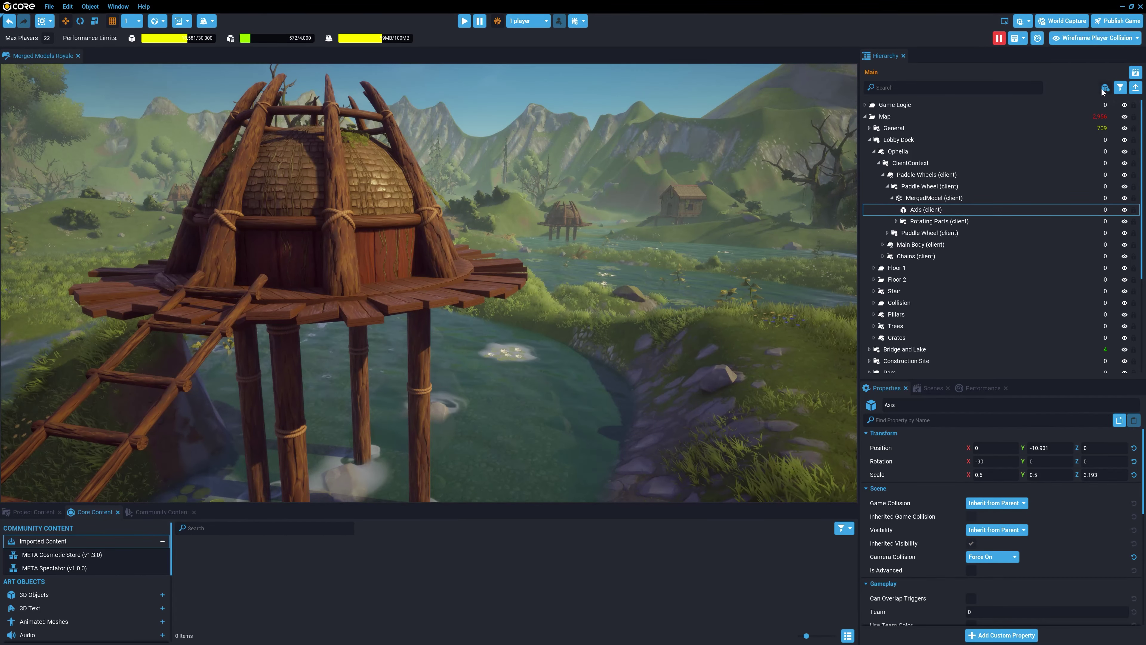
click(1114, 41)
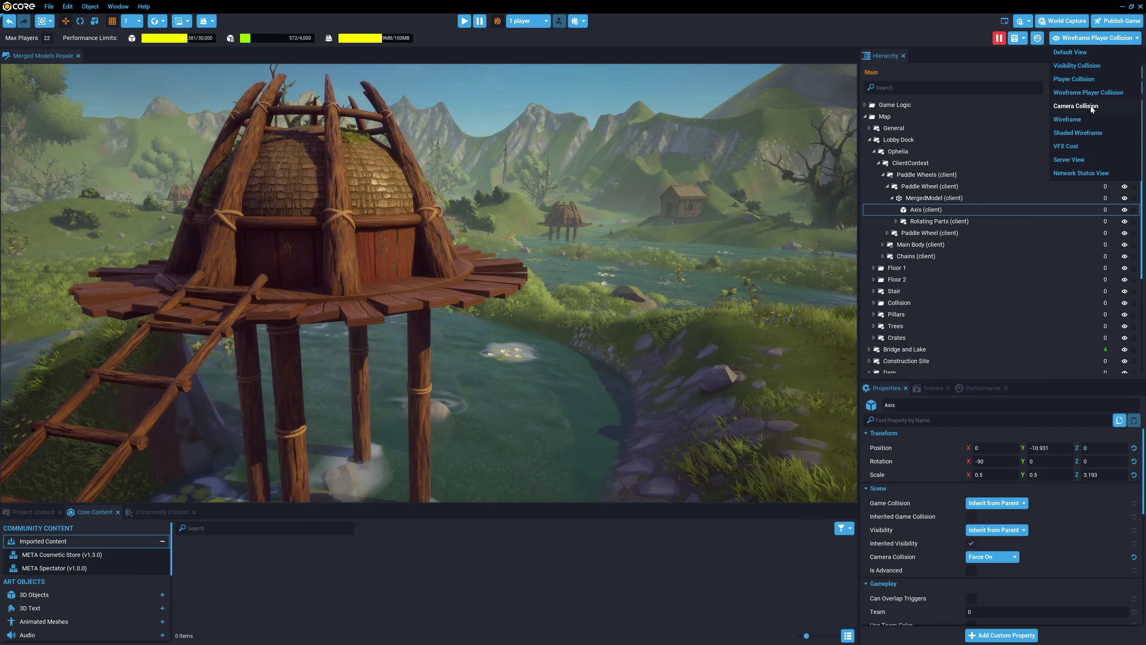
click(1091, 106)
click(1117, 40)
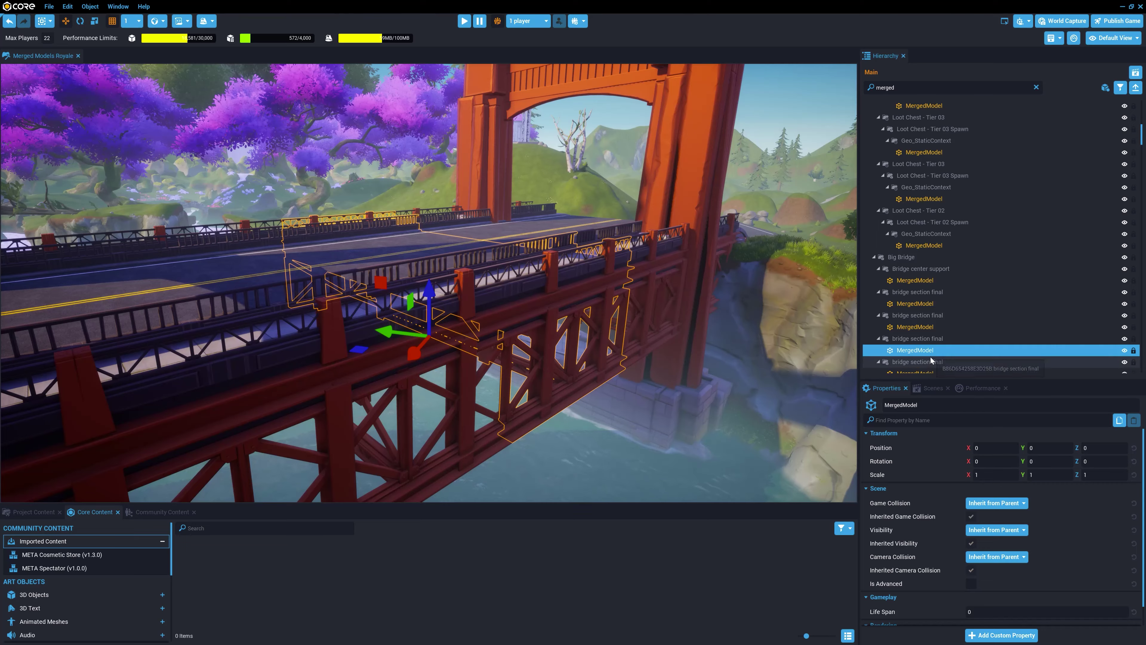
Step: Inspect the Big Bridge merged models in order down the hierarchy, ending with the one under Road 2-Lane Ramp 8m
scroll(931, 359, down, 1)
double_click(925, 344)
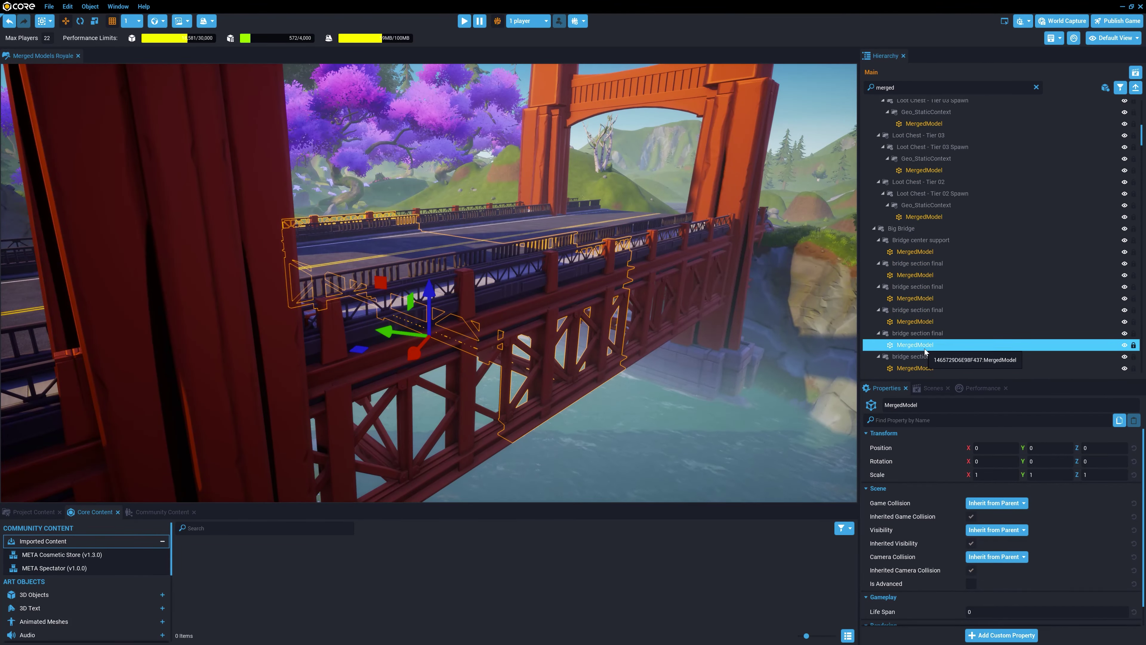
scroll(924, 345, down, 1)
click(924, 343)
double_click(924, 343)
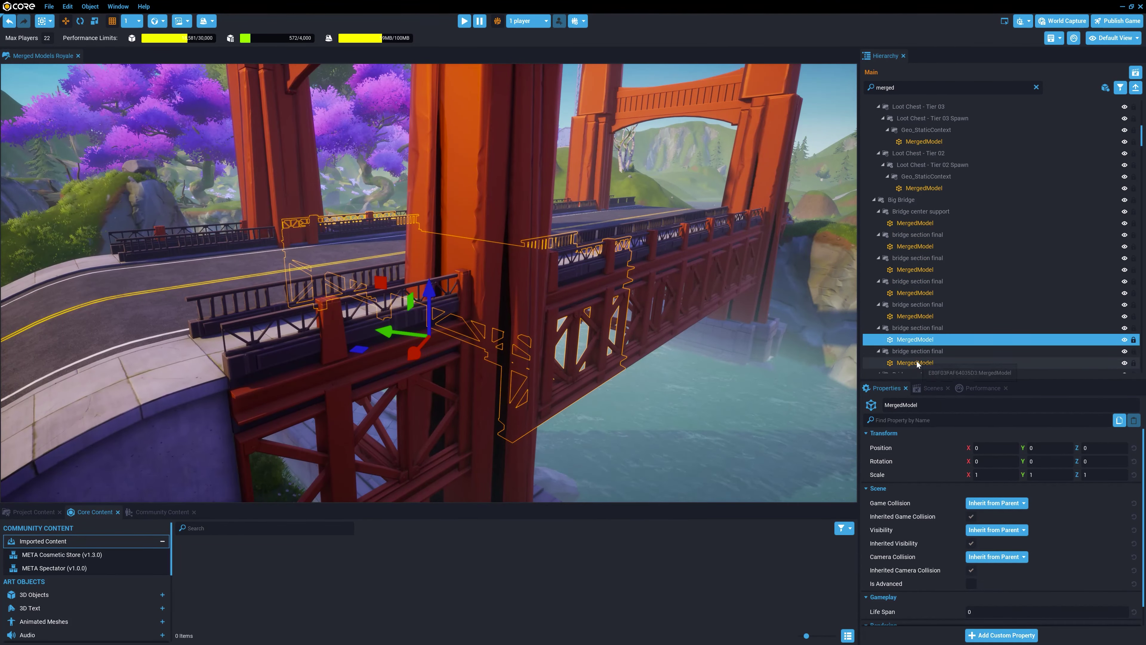
double_click(916, 363)
scroll(917, 357, down, 2)
double_click(917, 343)
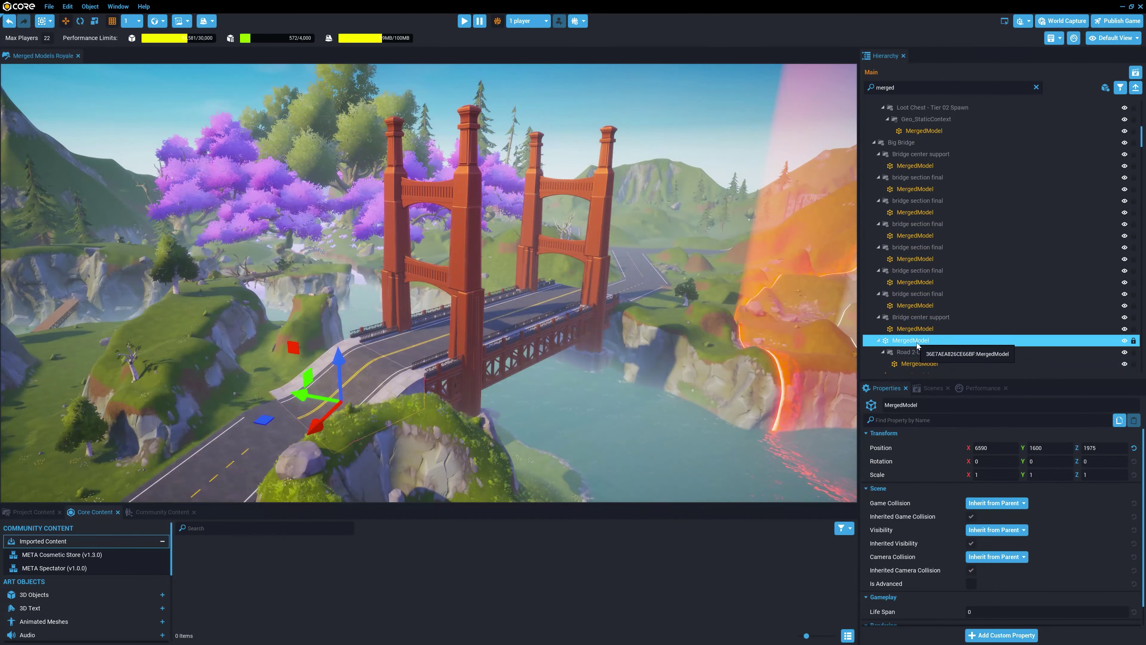
double_click(928, 364)
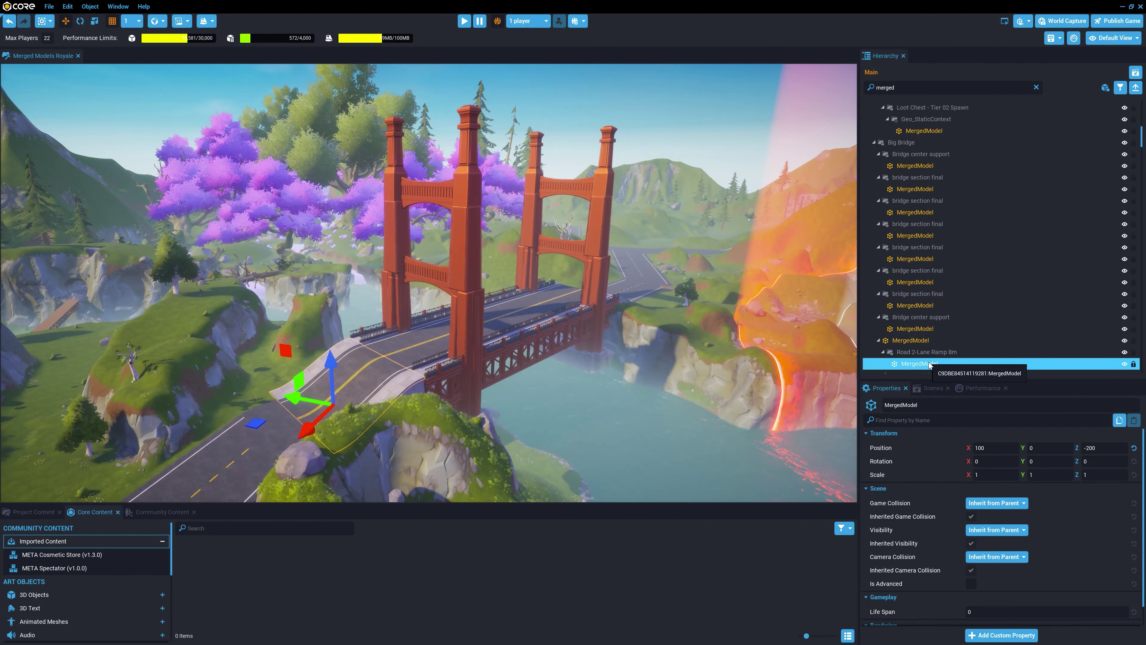
Step: Inspect the Big Bridge merged models again in reverse order, up to the first Bridge center support
double_click(920, 340)
double_click(920, 328)
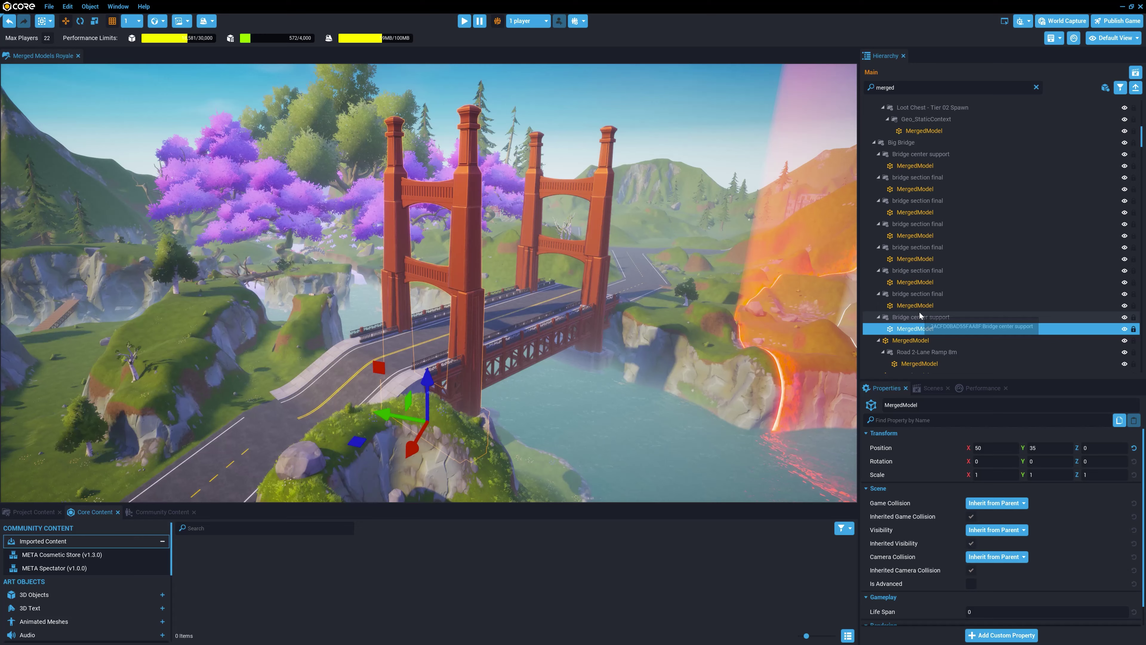
double_click(919, 305)
double_click(919, 282)
double_click(919, 259)
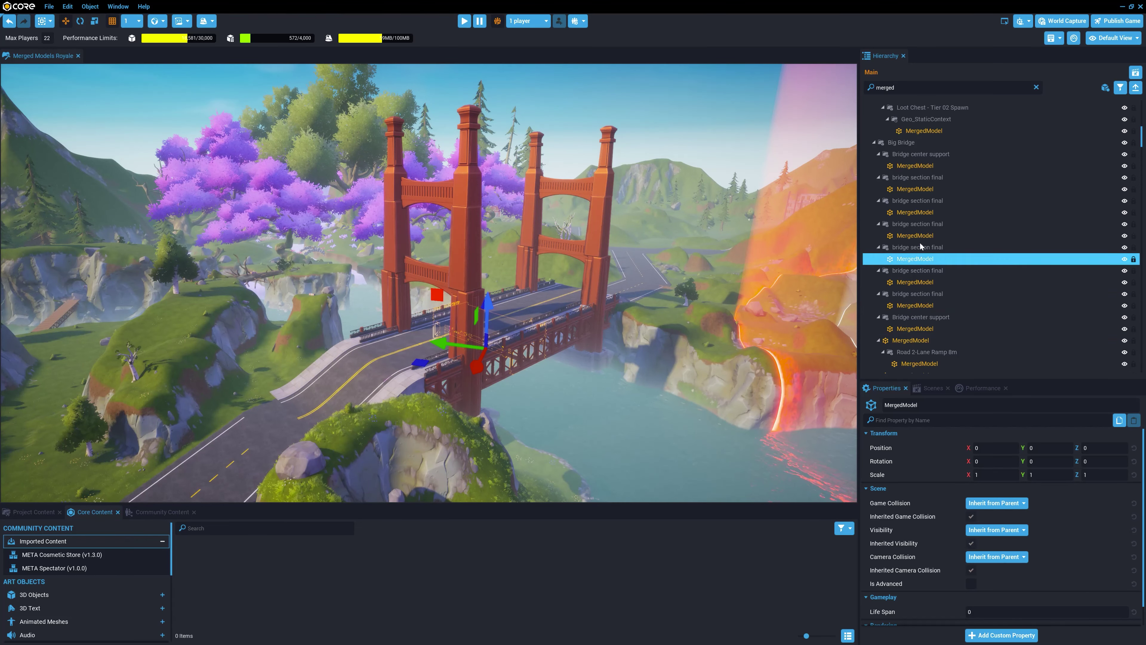
double_click(920, 236)
double_click(921, 212)
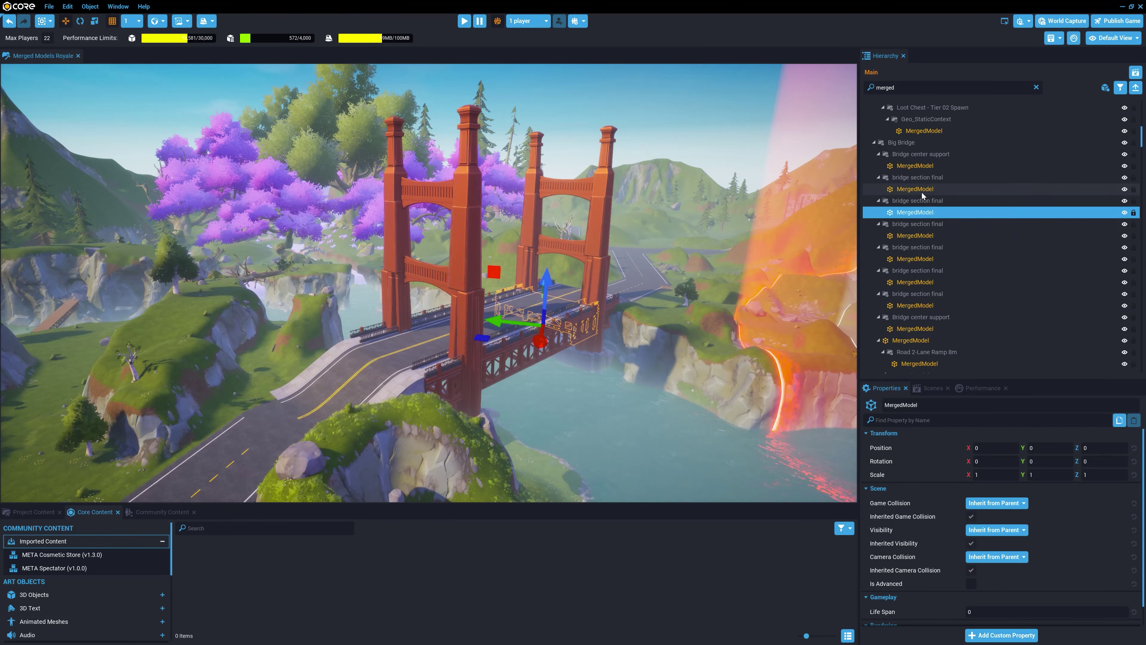
double_click(922, 189)
double_click(923, 169)
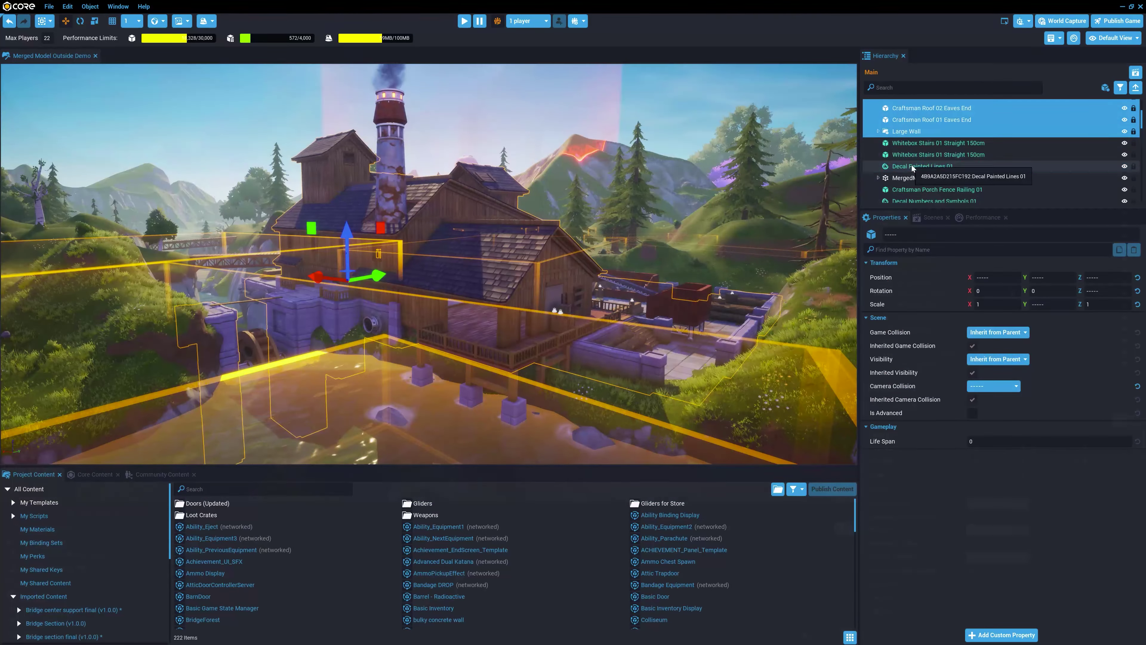
Step: Select the mill building's objects through Decal Painted Lines 01 and create a new merged model containing them
shift+click(912, 169)
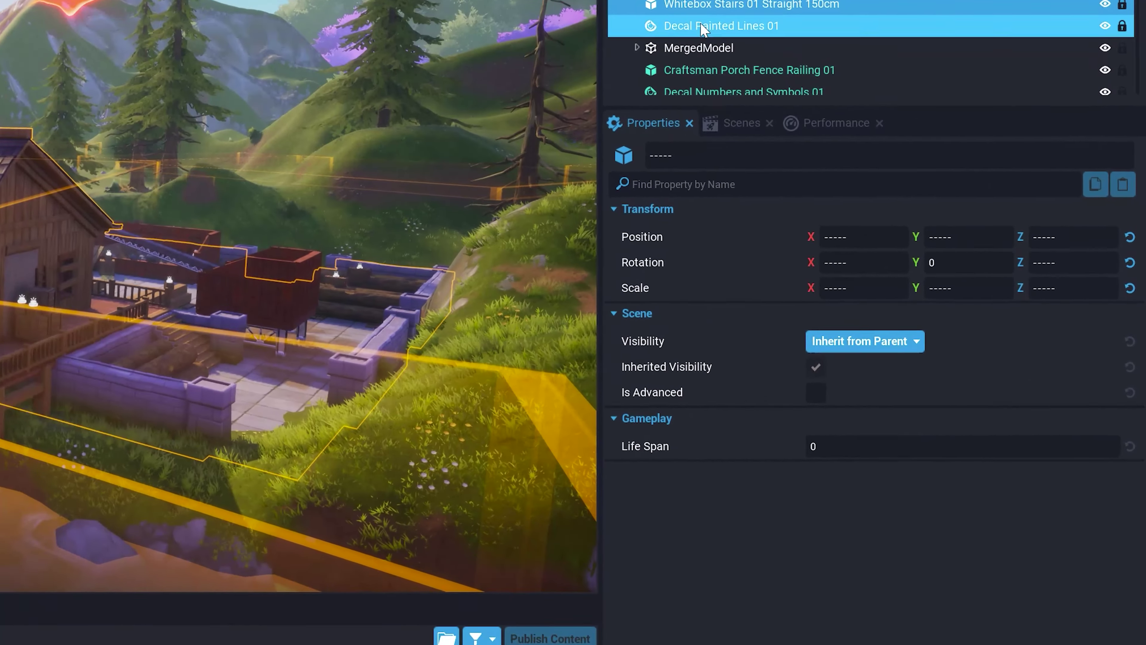
right_click(861, 132)
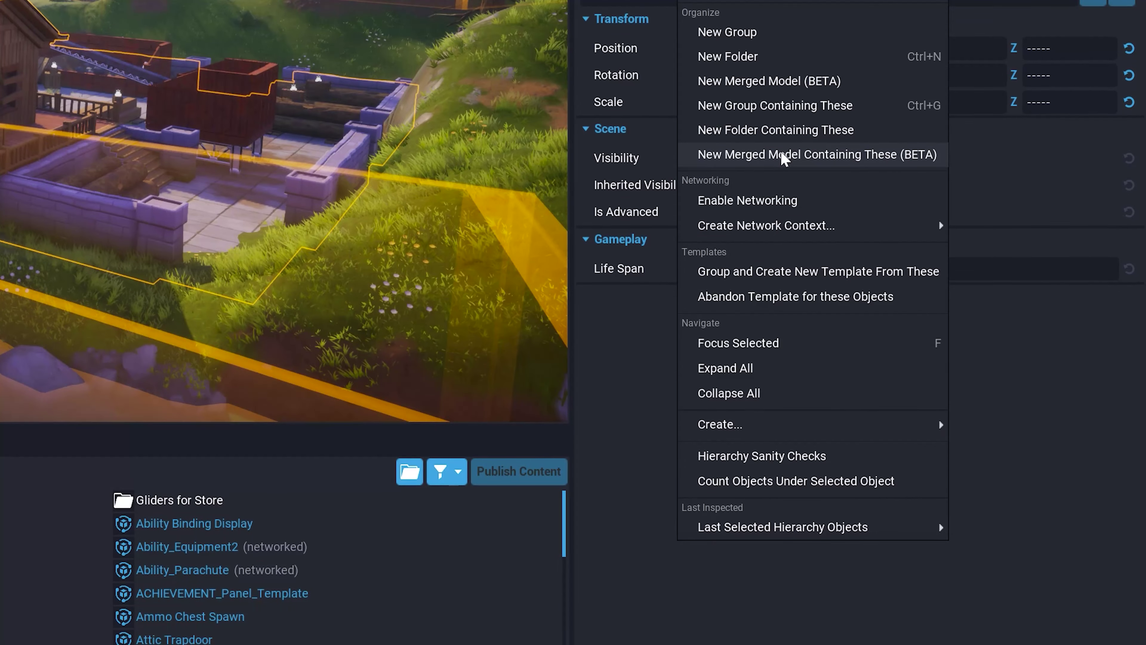
click(784, 156)
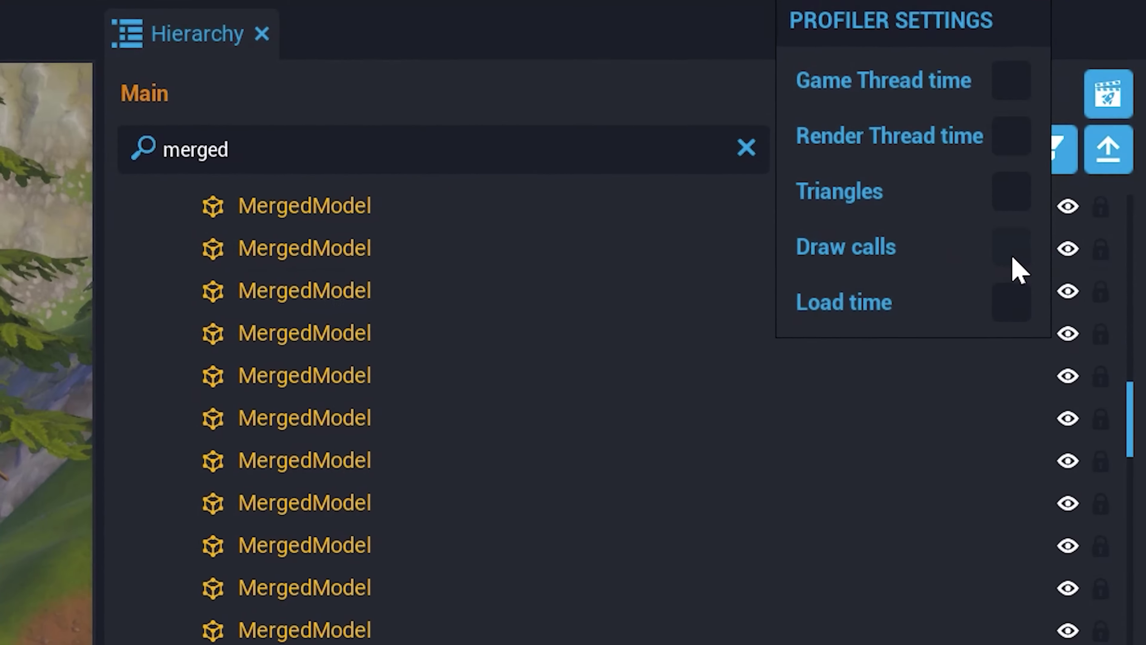
Step: Turn on the Draw calls statistic in the profiler settings for the hierarchy's objects
click(1073, 233)
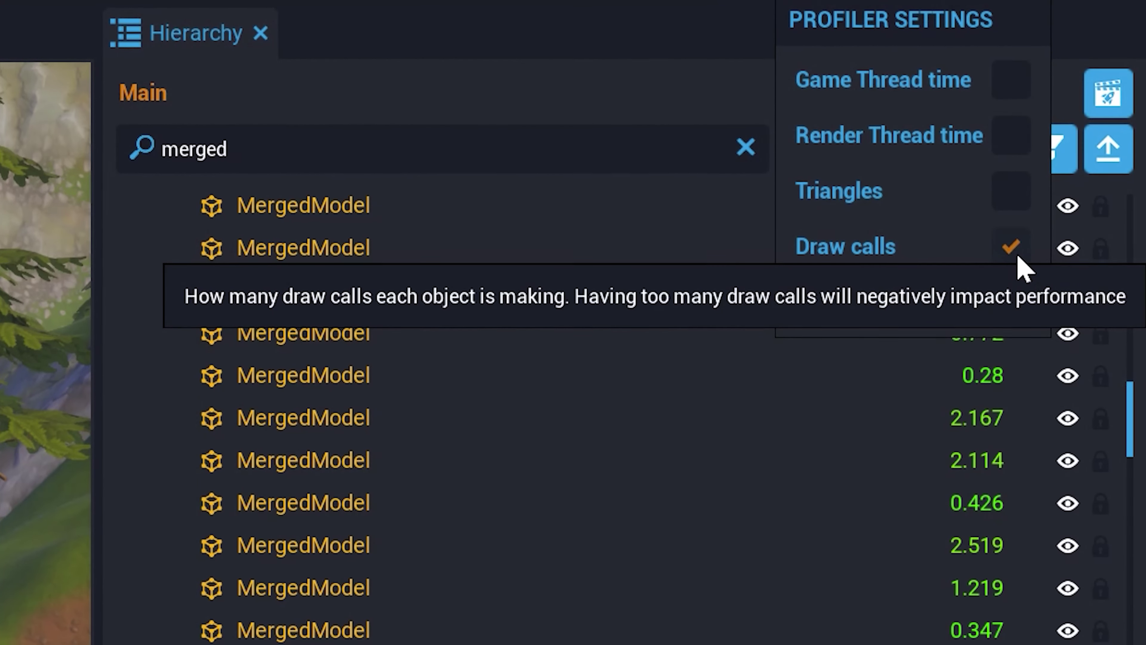
Step: Examine the merged models' draw-call values in the hierarchy, including the selected wooden scaffold's breakdown and its values from different viewpoints
click(947, 2)
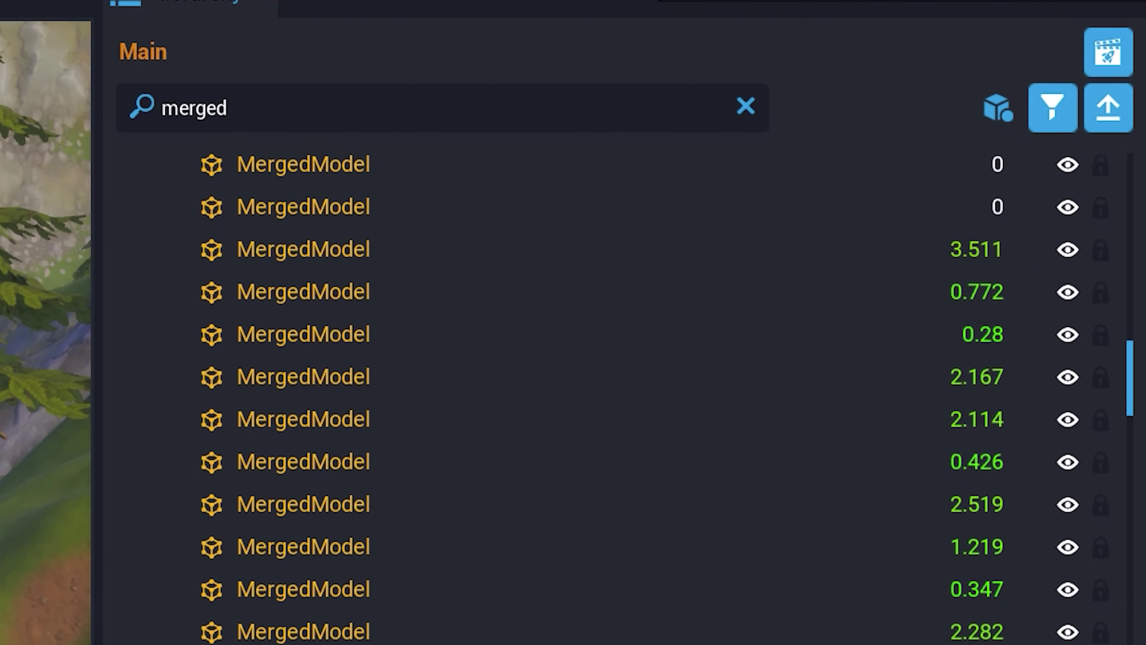
drag(1130, 349, 1137, 375)
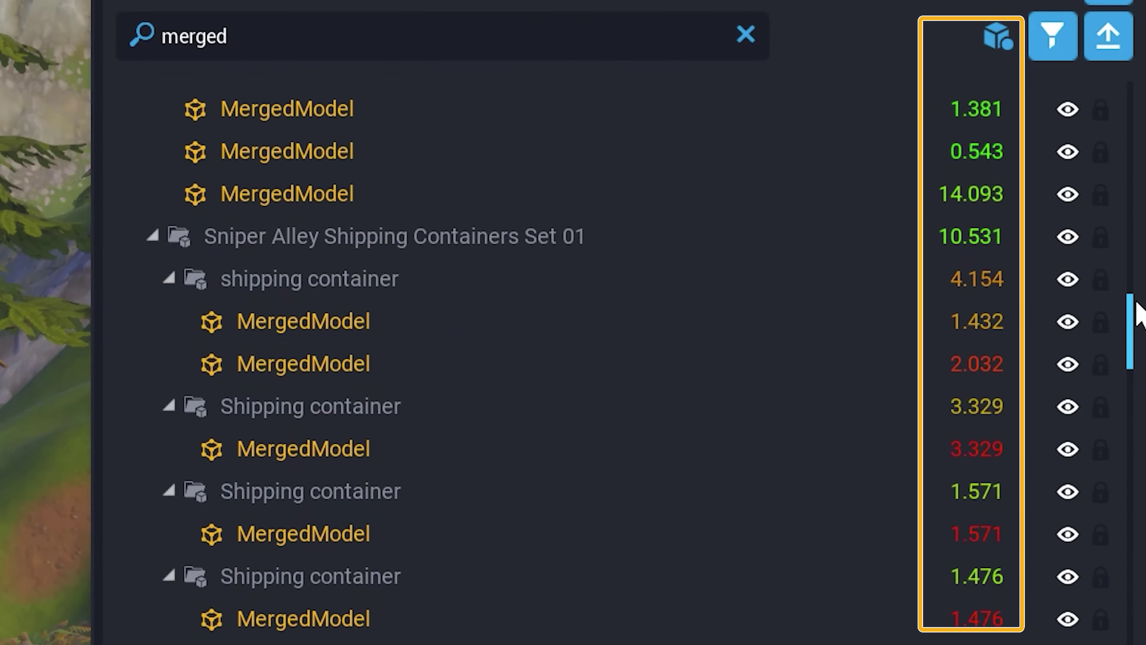
drag(1139, 312, 1134, 251)
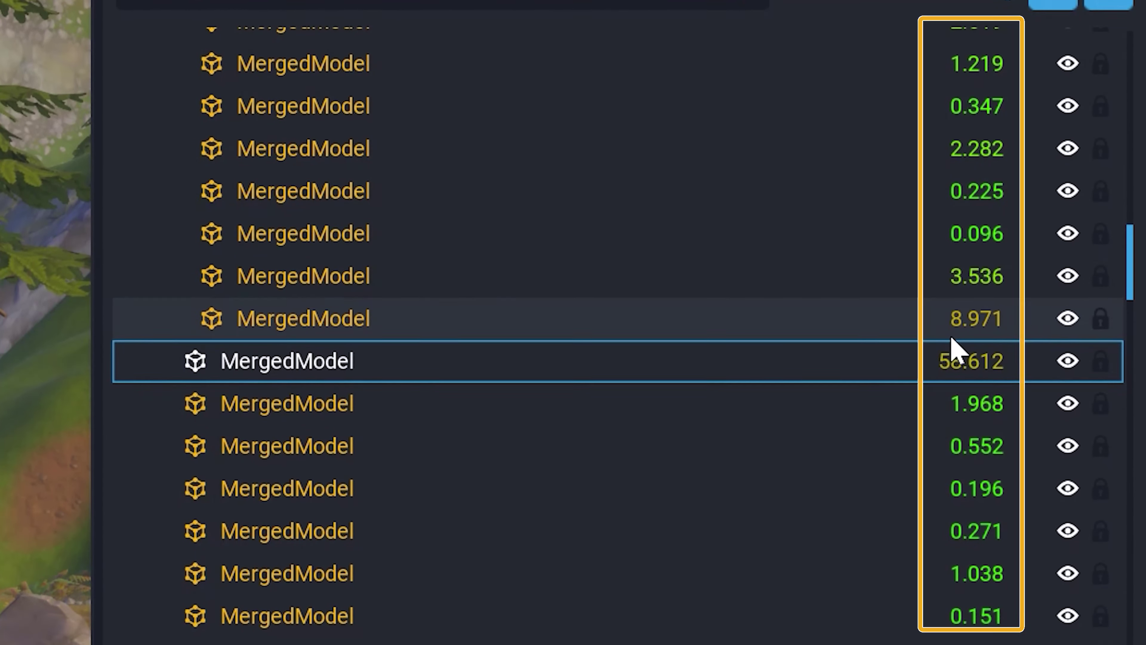
mouse_move(981, 368)
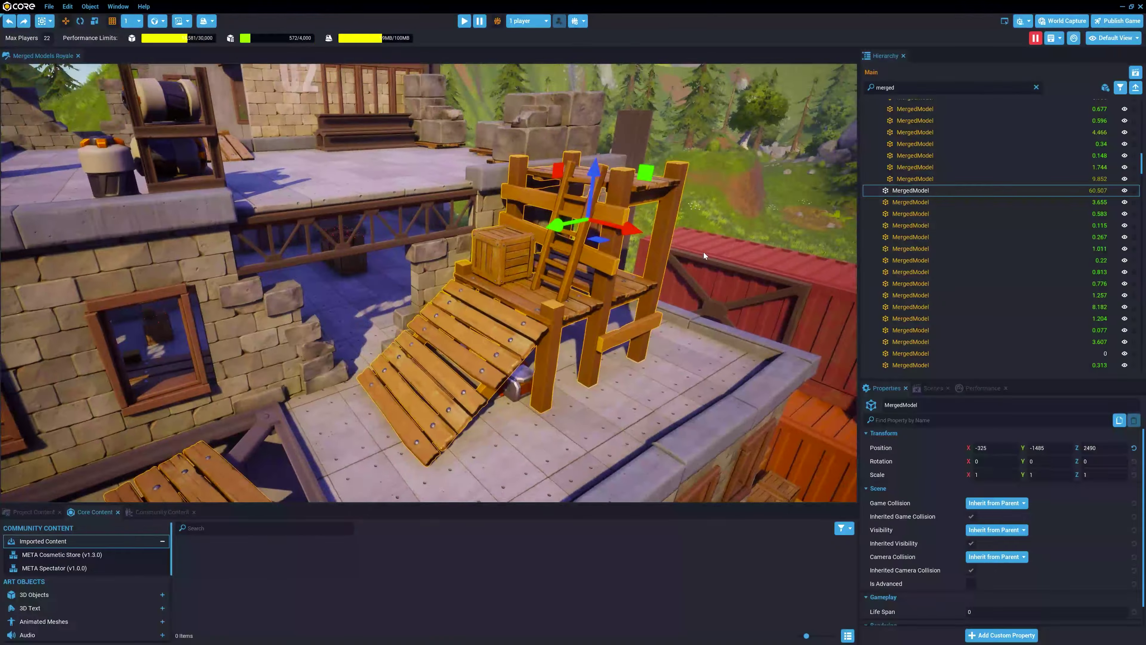
right_drag(704, 252, 778, 223)
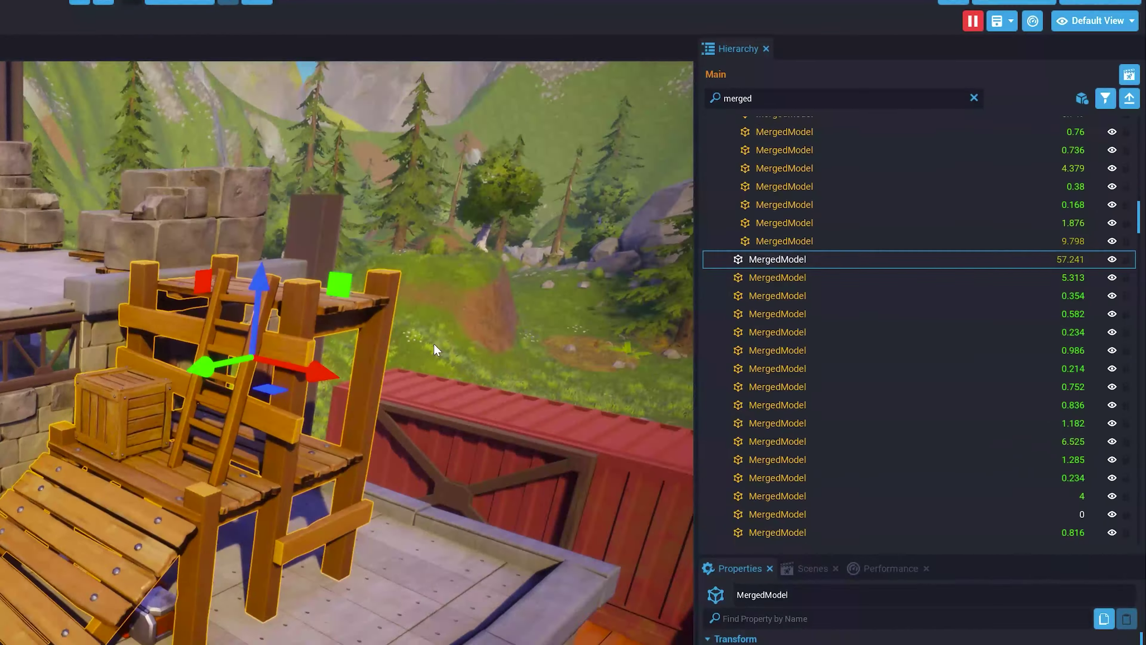
right_drag(436, 349, 297, 402)
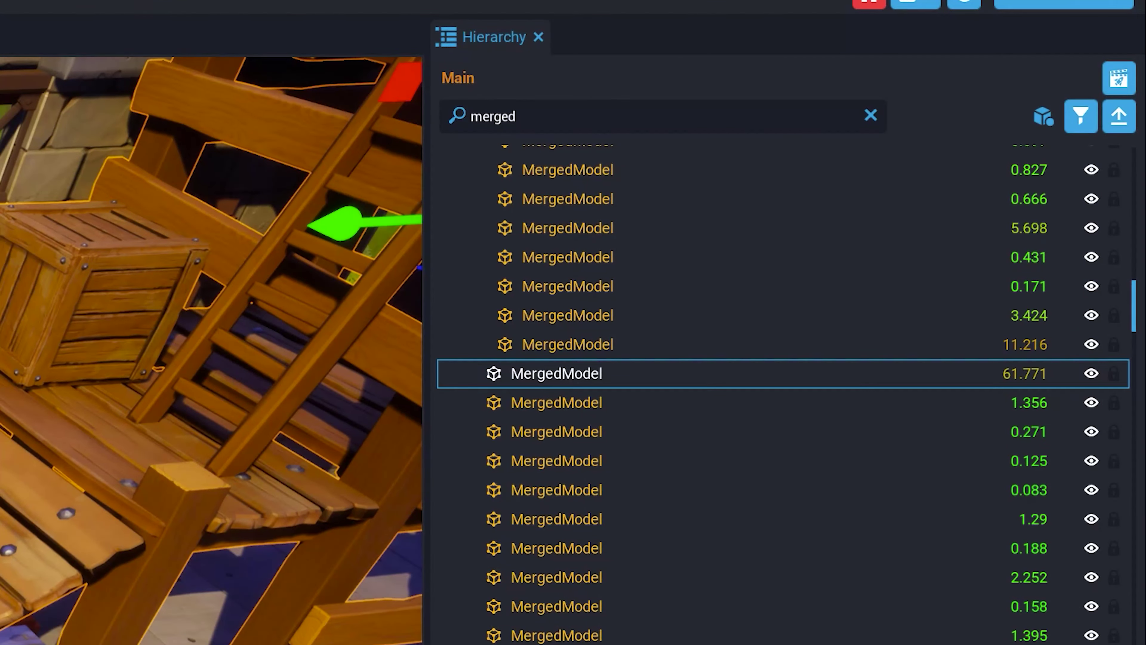
right_drag(5, 533, 1128, 461)
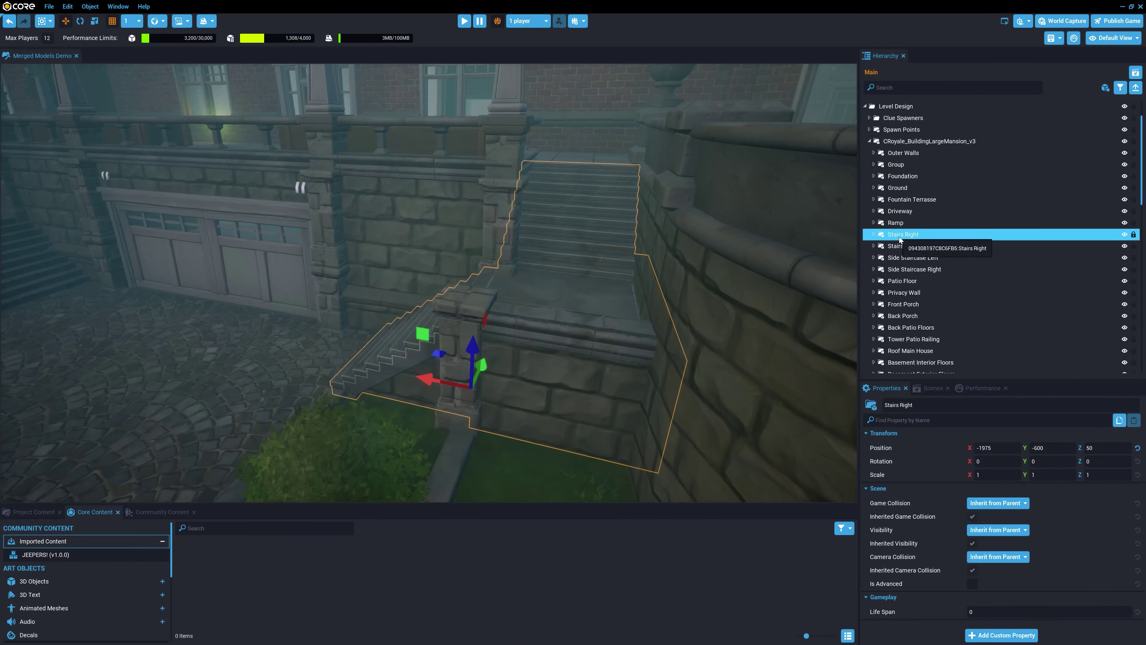
Step: Create a merged model containing the mansion's Stairs Right group and name it Stairs Right
right_click(902, 237)
click(945, 402)
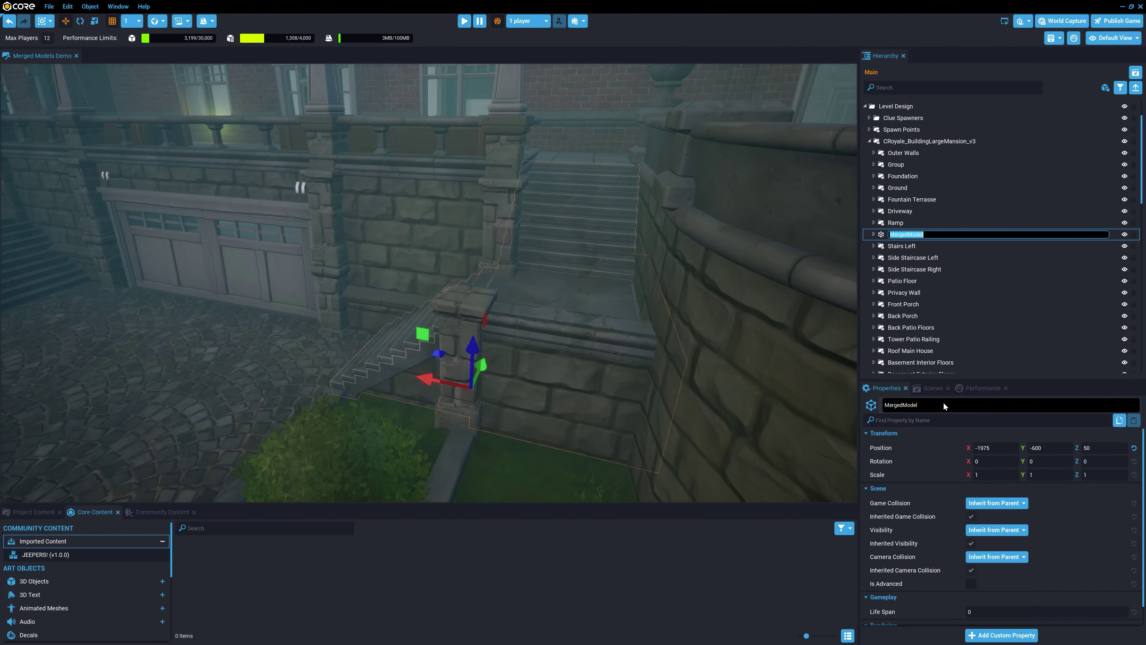
text(S)
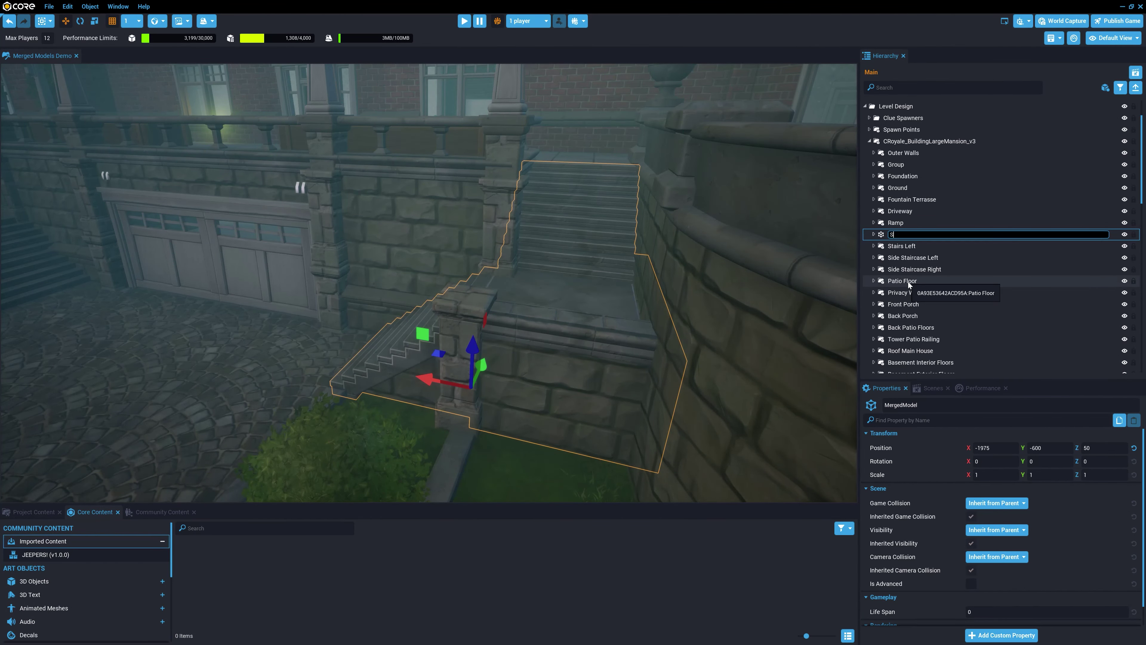
text(tarirs Right)
Step: Add a new merged model to the mansion's Patio Floor group and name it Patio Floor
double_click(908, 282)
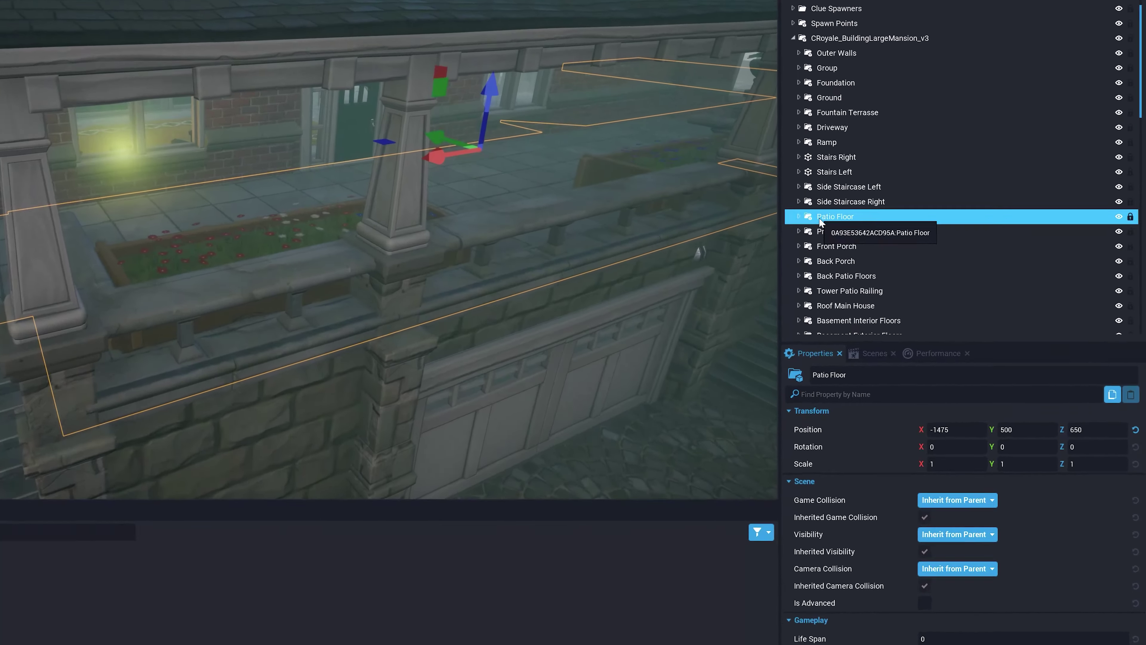
right_click(889, 281)
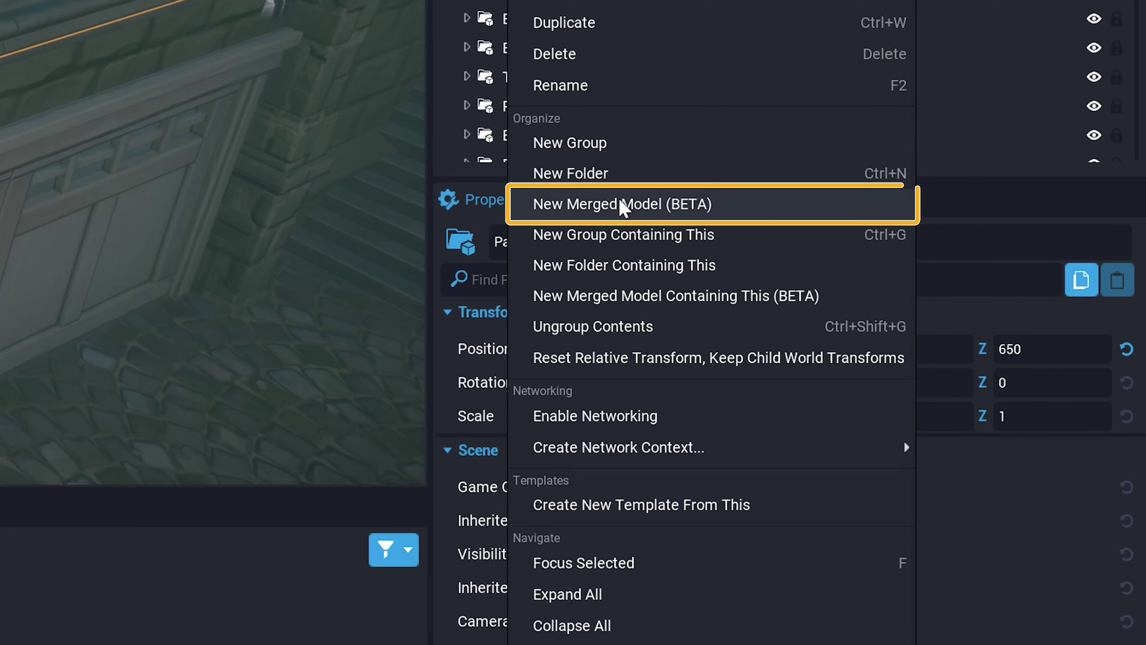
click(621, 204)
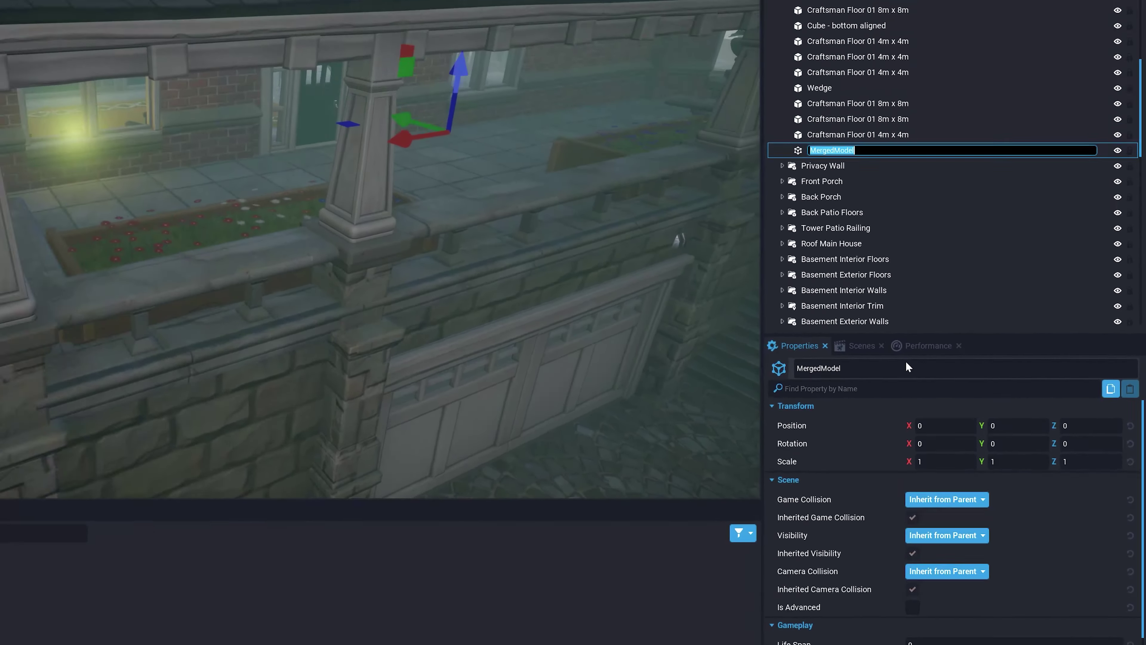
text(Patio)
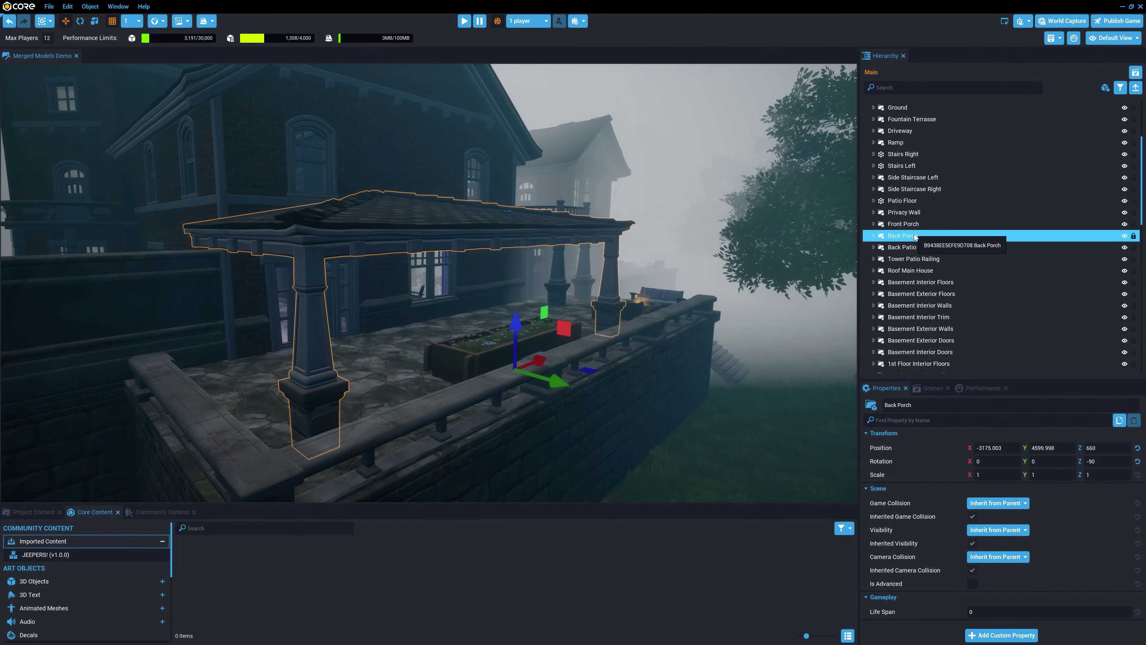
Step: Create a merged model containing the Back Porch group, name it Back Porch, and select Front Porch
right_click(915, 235)
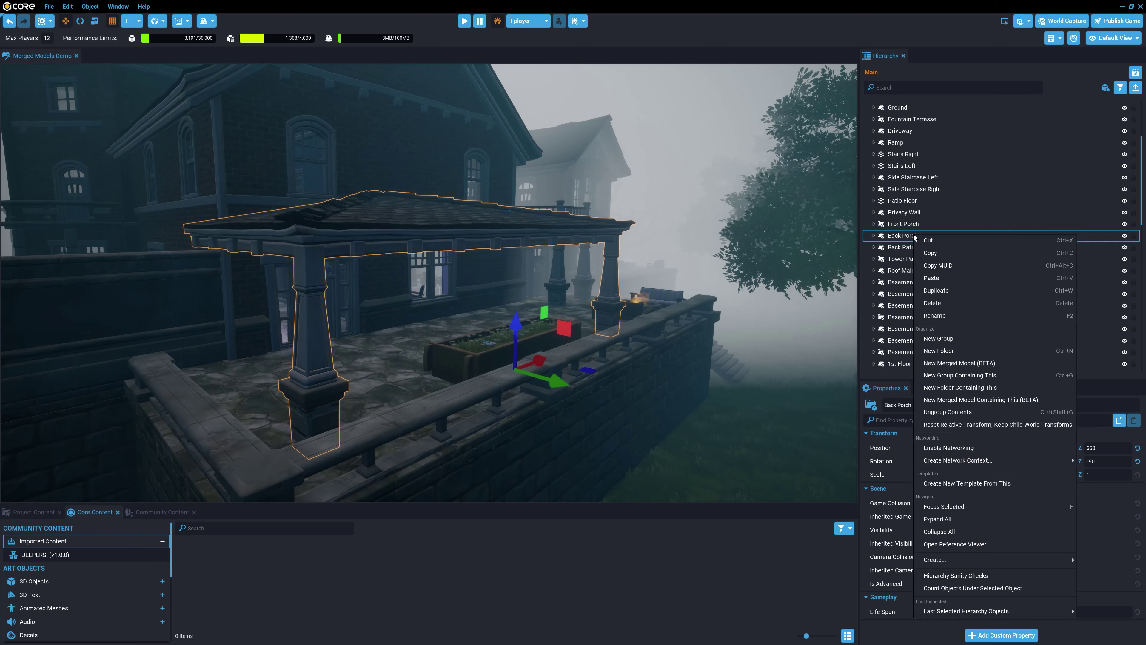
click(954, 400)
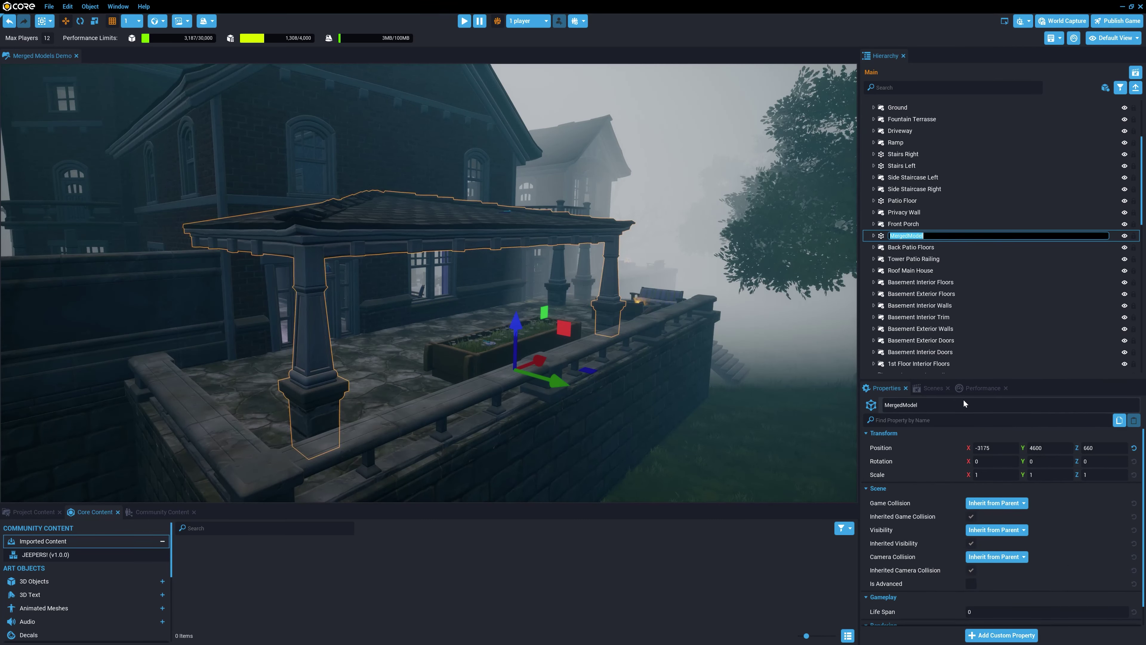
text(Ba)
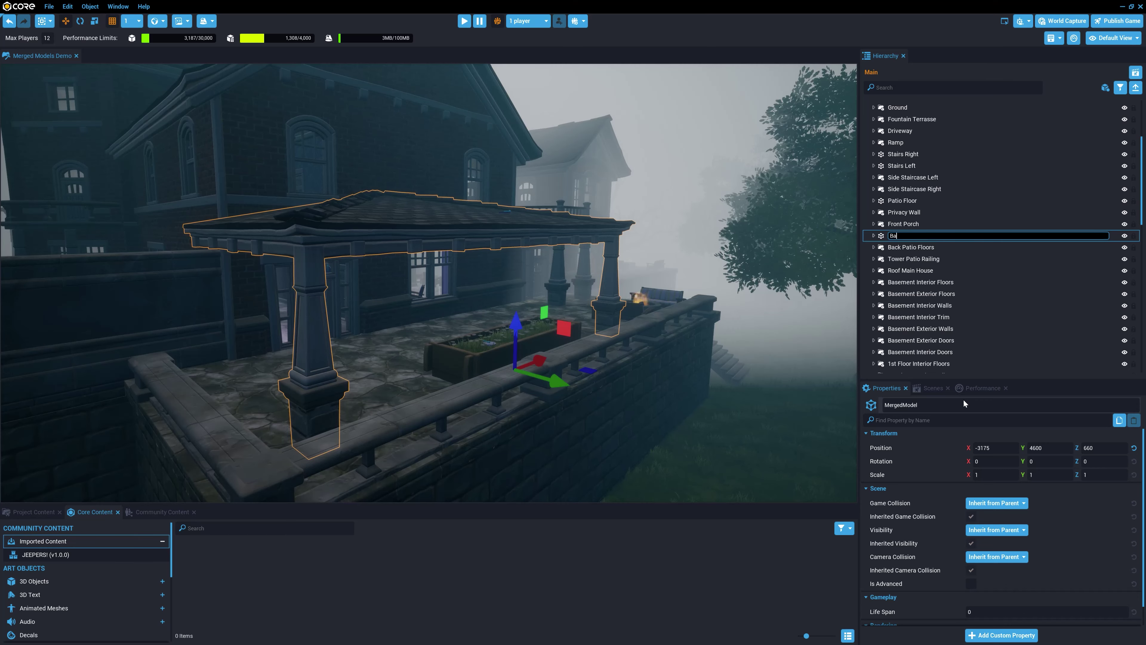
text(ck Porch)
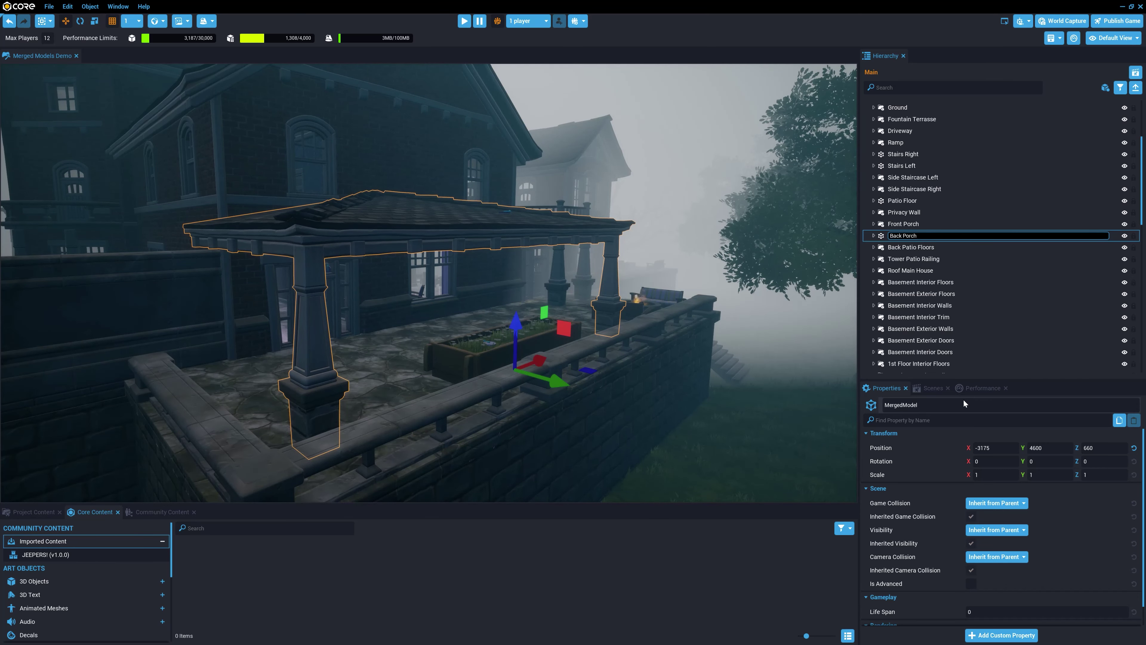
key(Return)
click(910, 226)
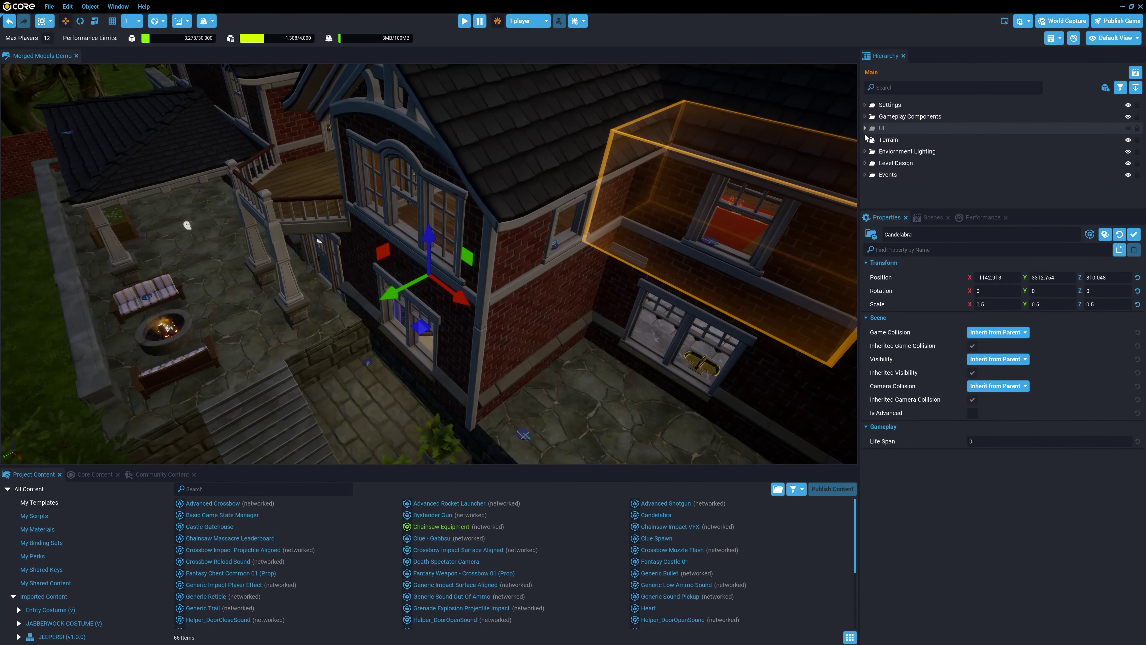
Step: Focus on the whole Level Design folder and create a new merged model containing it
click(887, 163)
key(f)
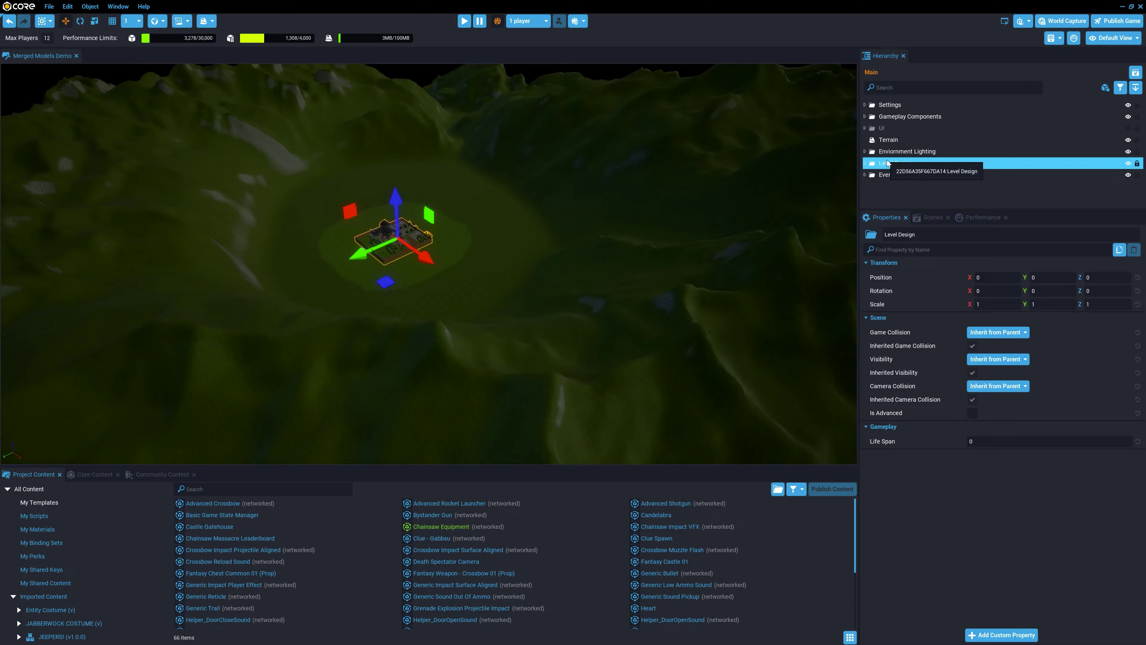
right_click(888, 164)
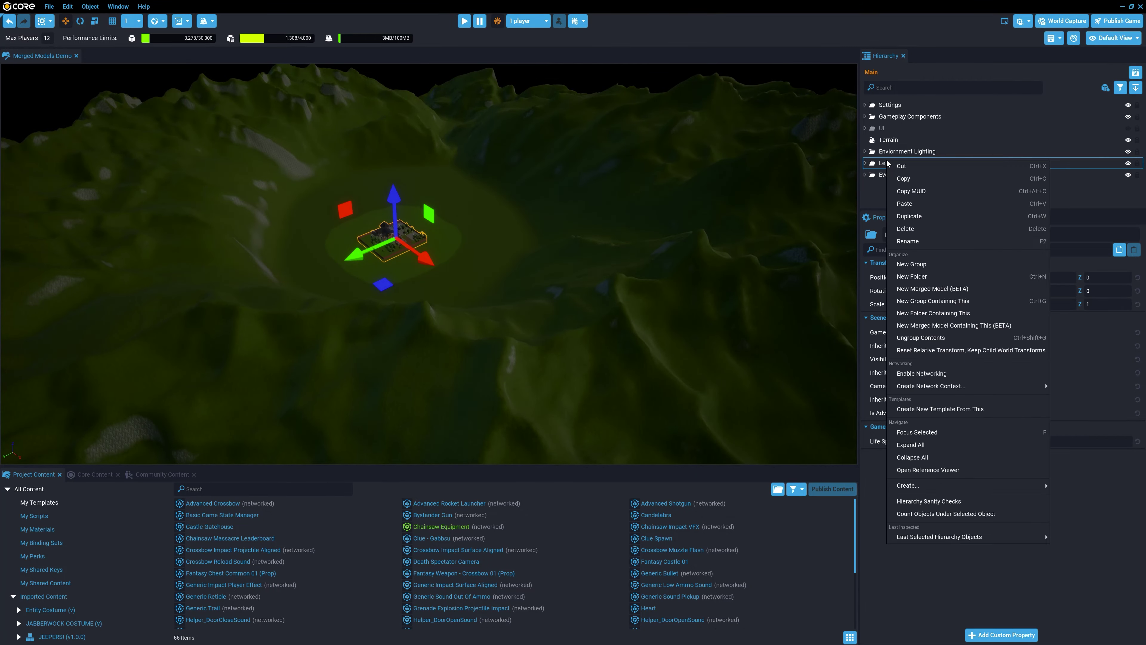
click(955, 324)
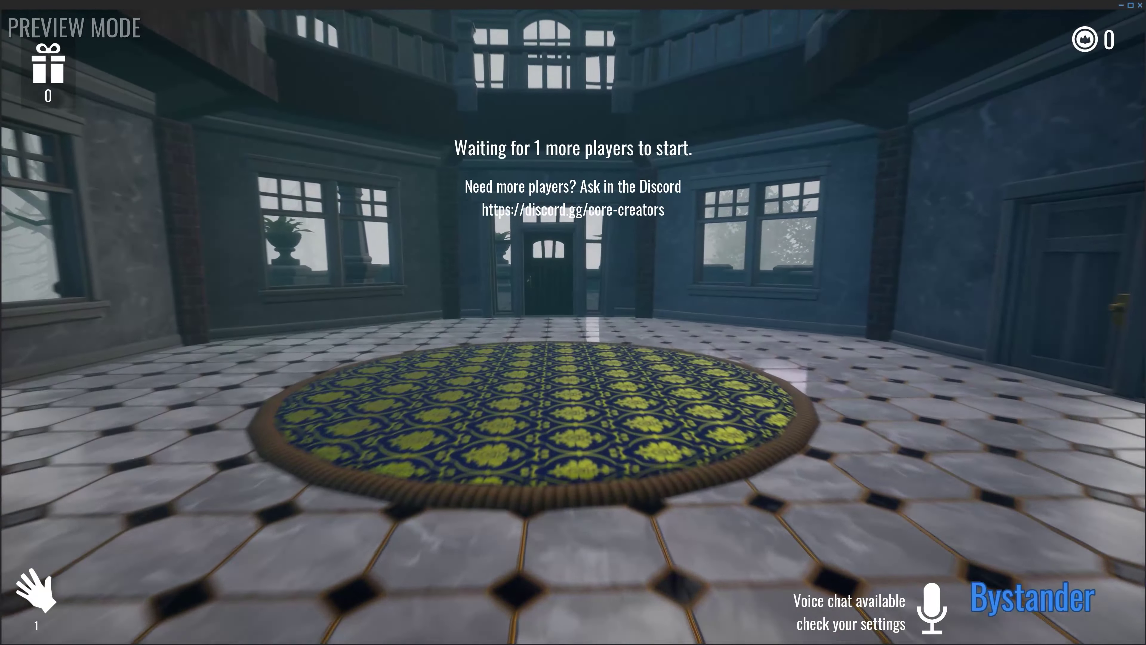
Step: Walk through the mansion in preview mode, opening the door and going up the wooden staircase
key(w)
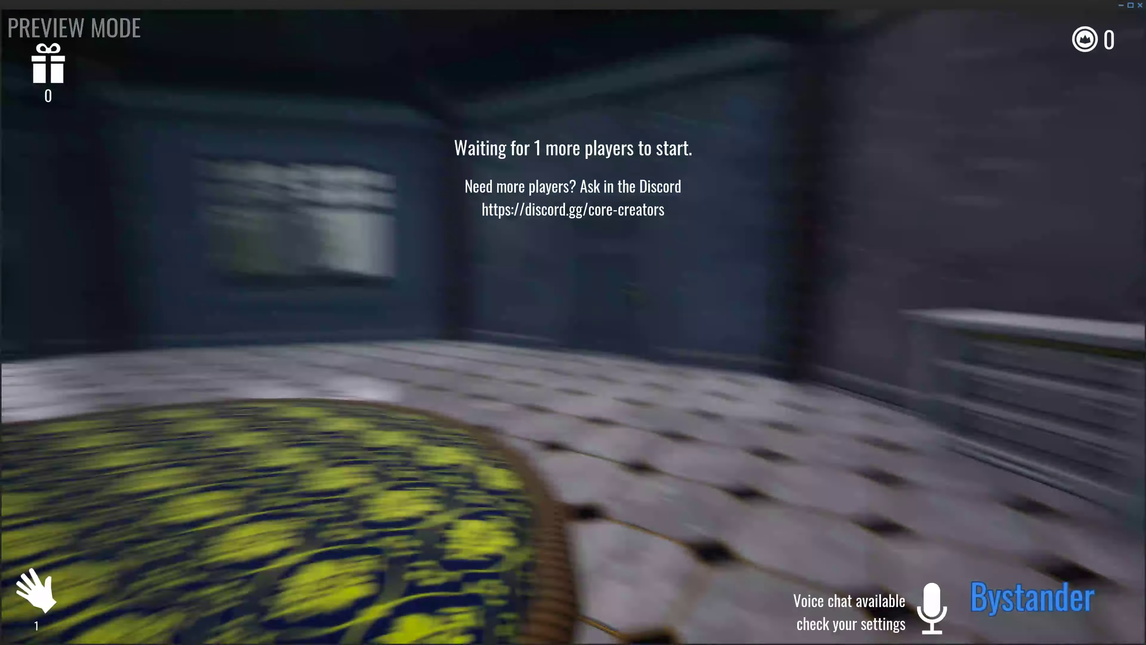
key(f)
key(w)
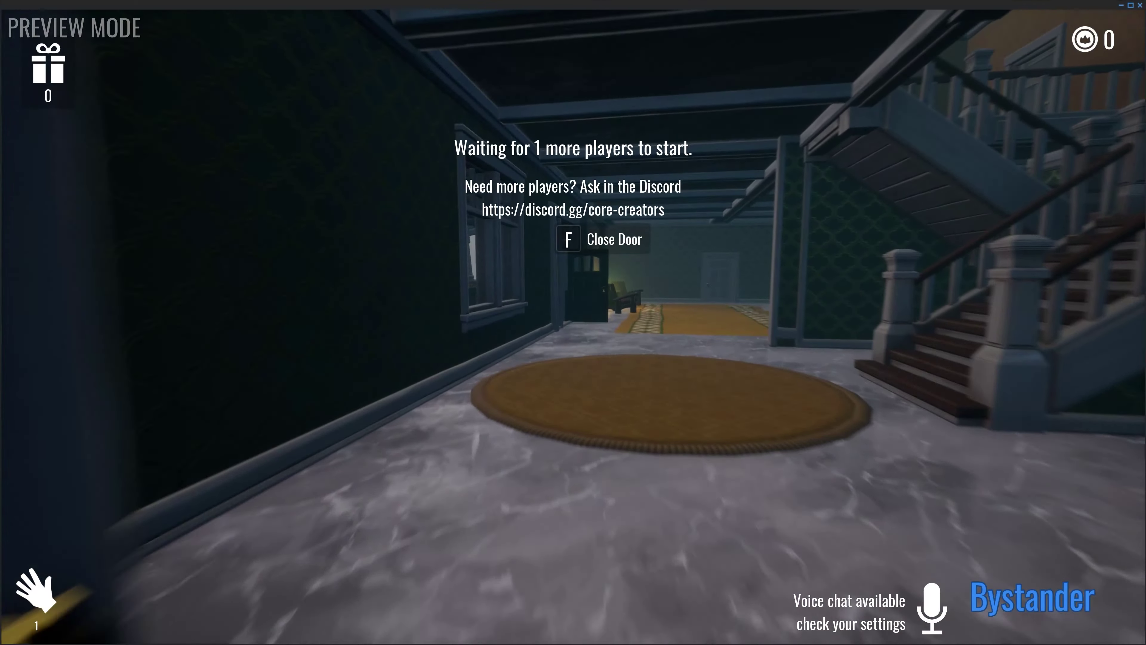
key(w)
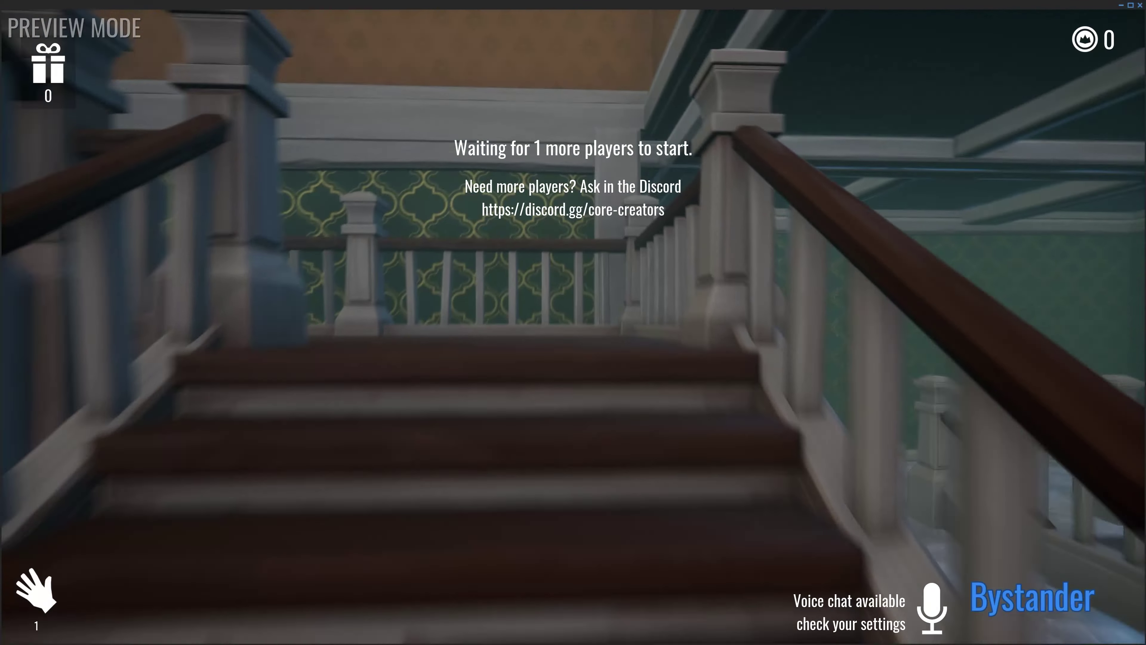
key(w)
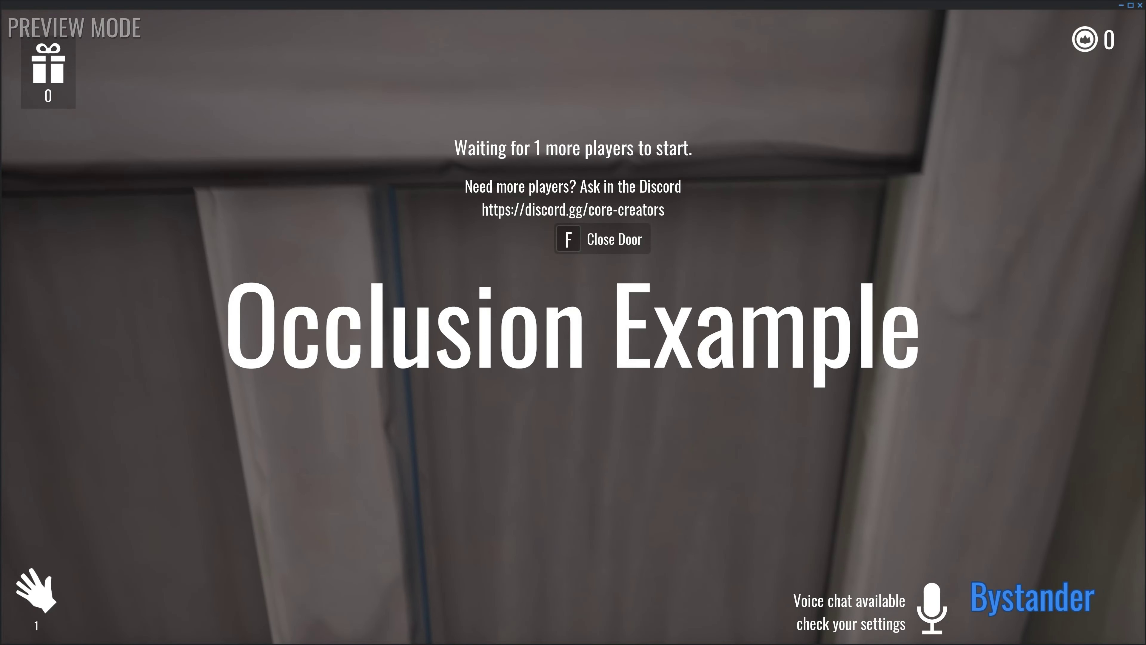
Step: Move back and sideways around the open door to examine how it occludes the blue hallway behind it
key(s)
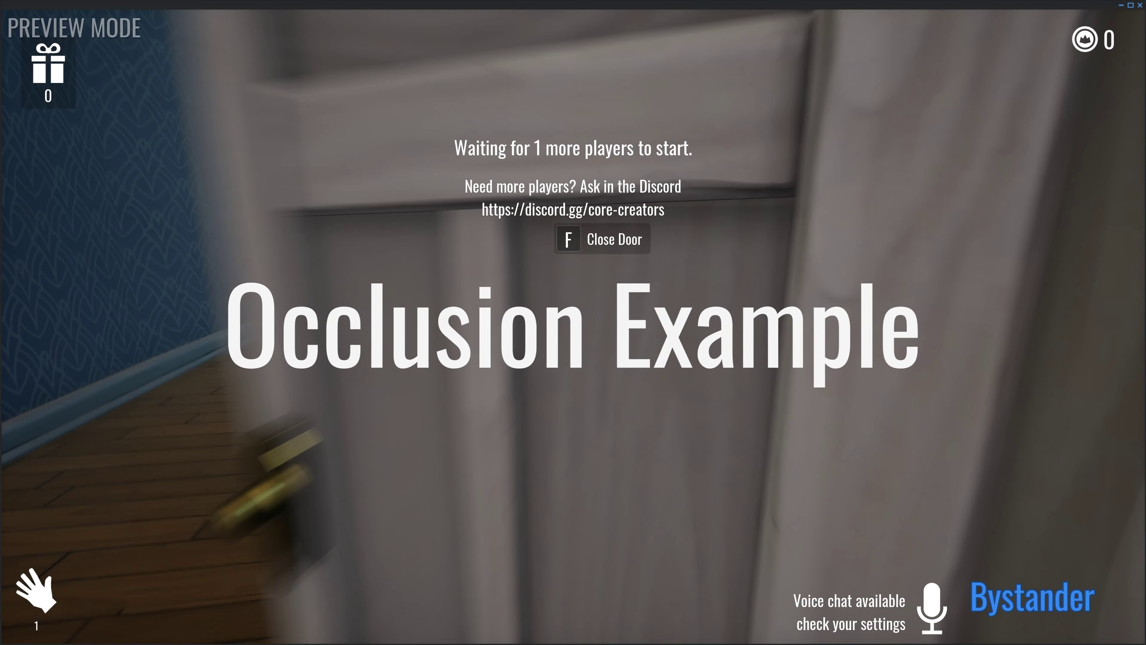
key(w)
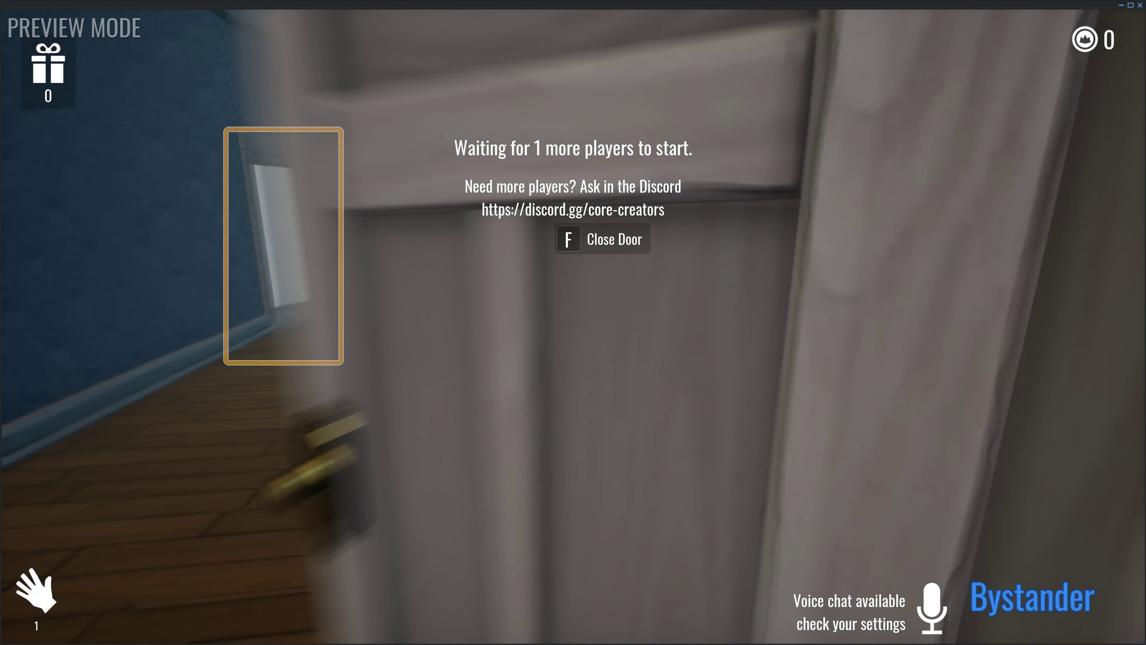
key(s)
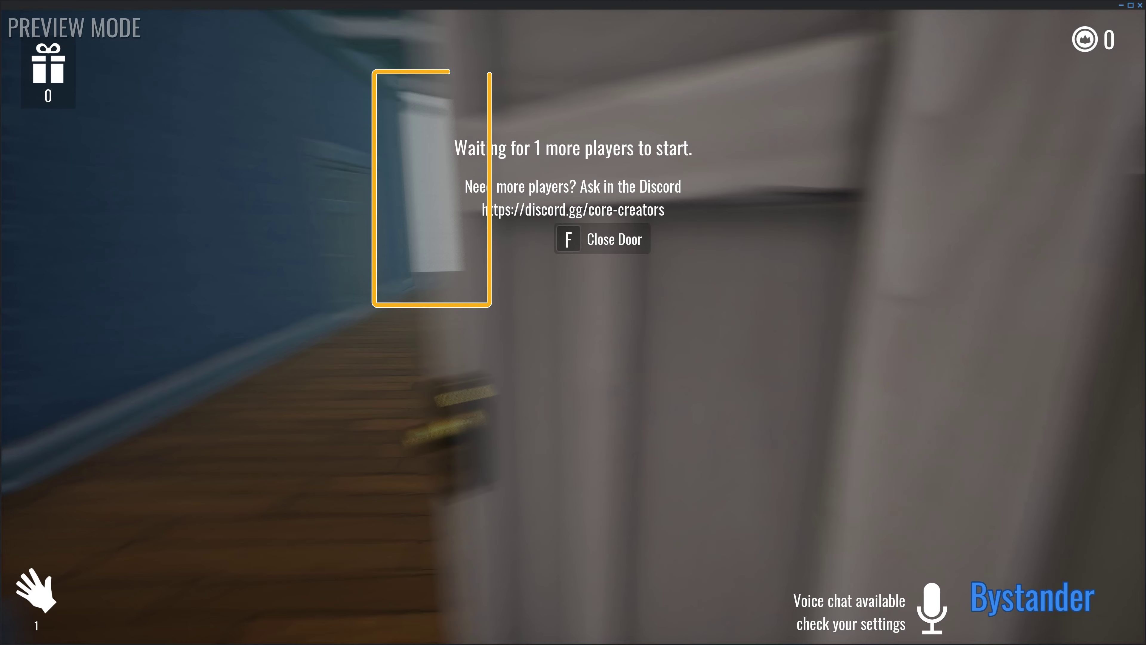
key(s)
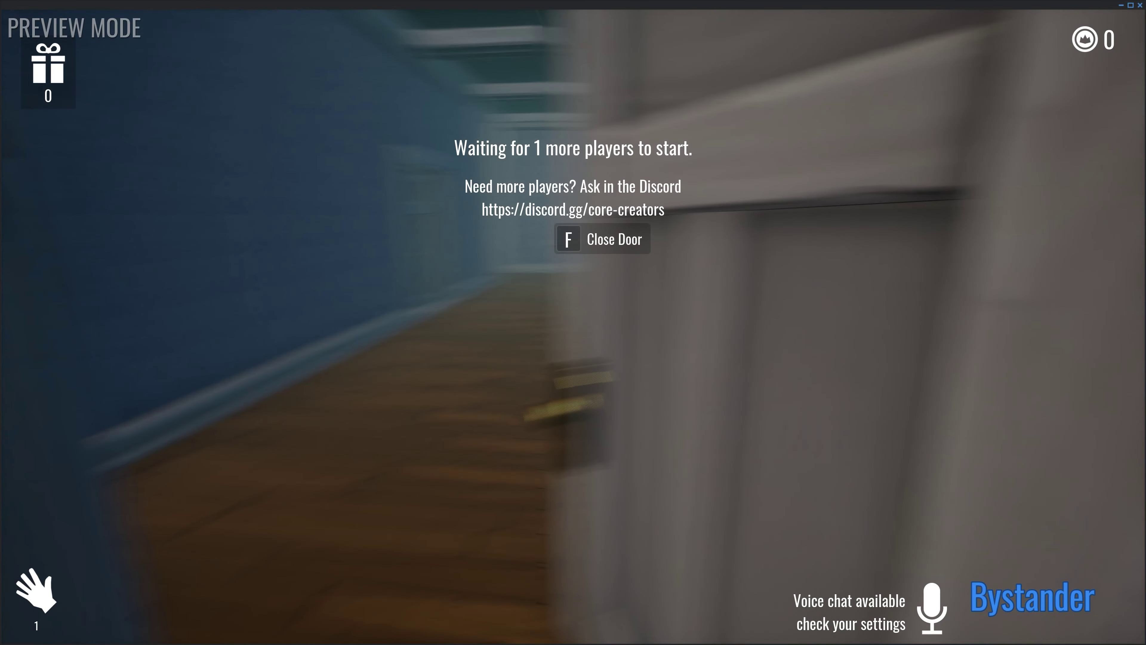
key(a)
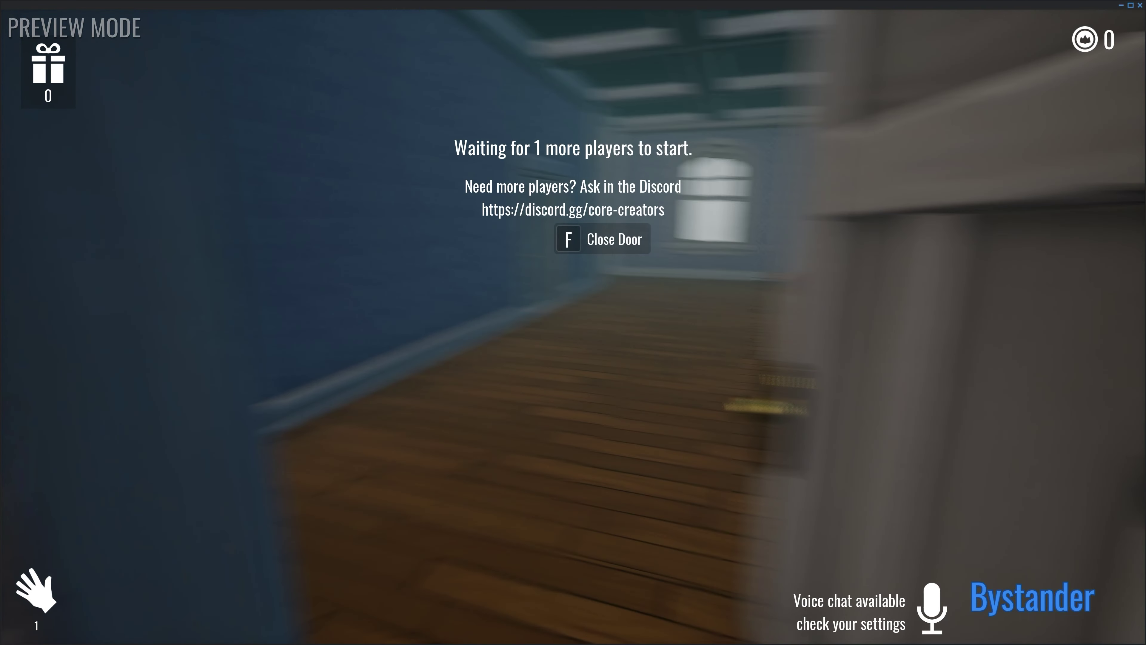
key(a)
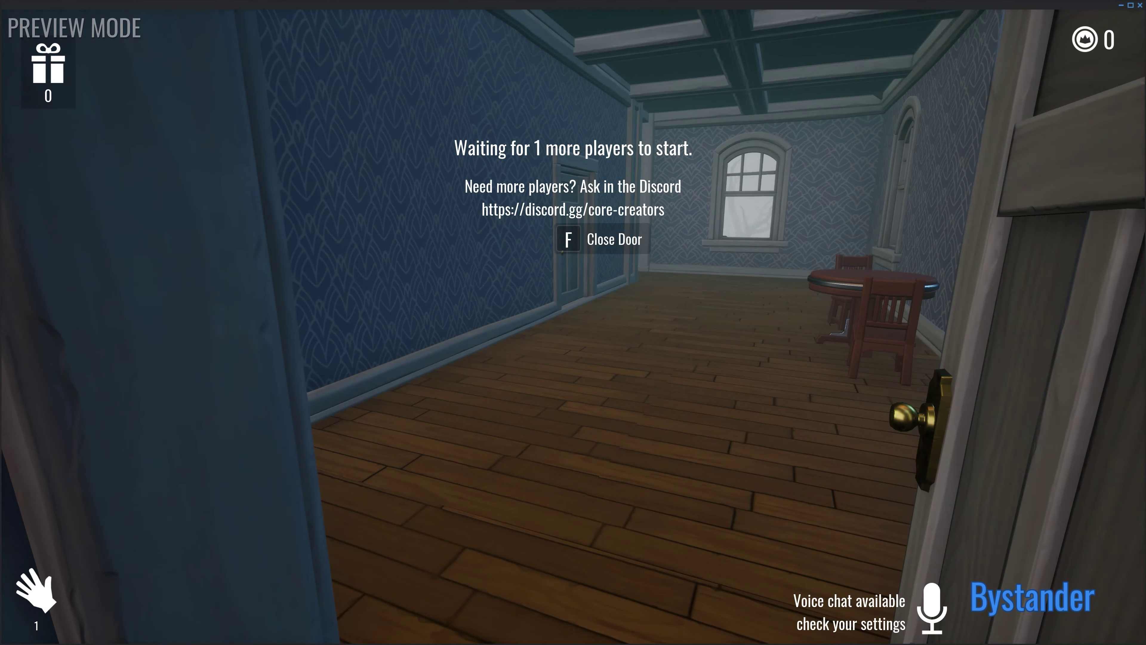
Step: Close and reopen the hallway door, and walk inside to view the dining table and chairs
key(f)
key(f)
key(w)
key(w)
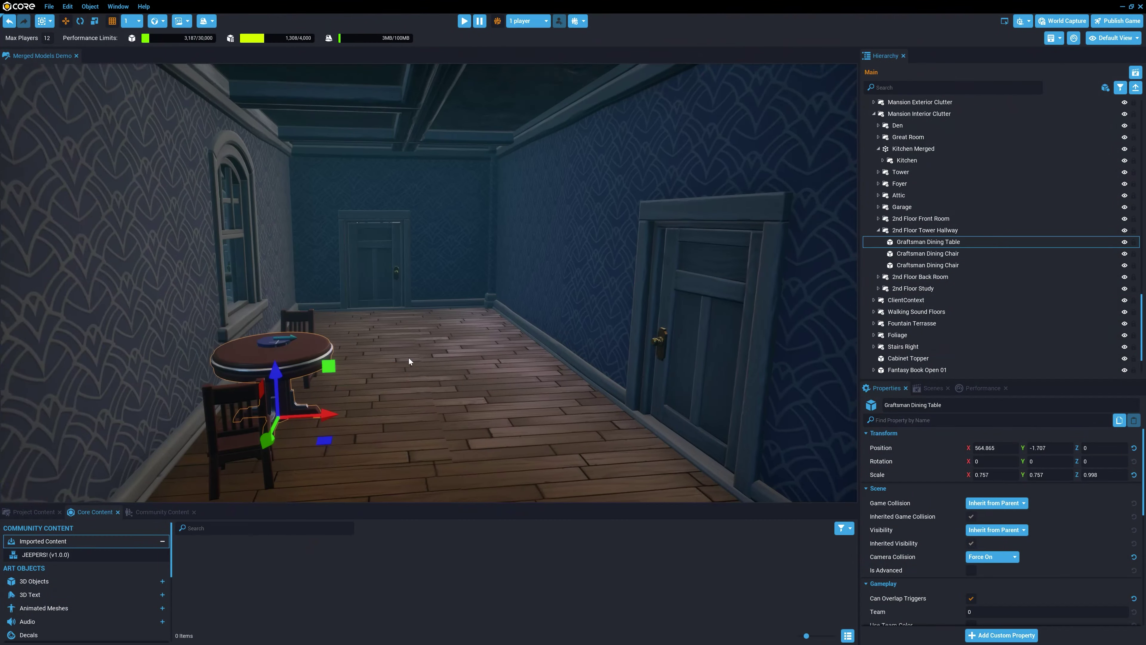
key(f)
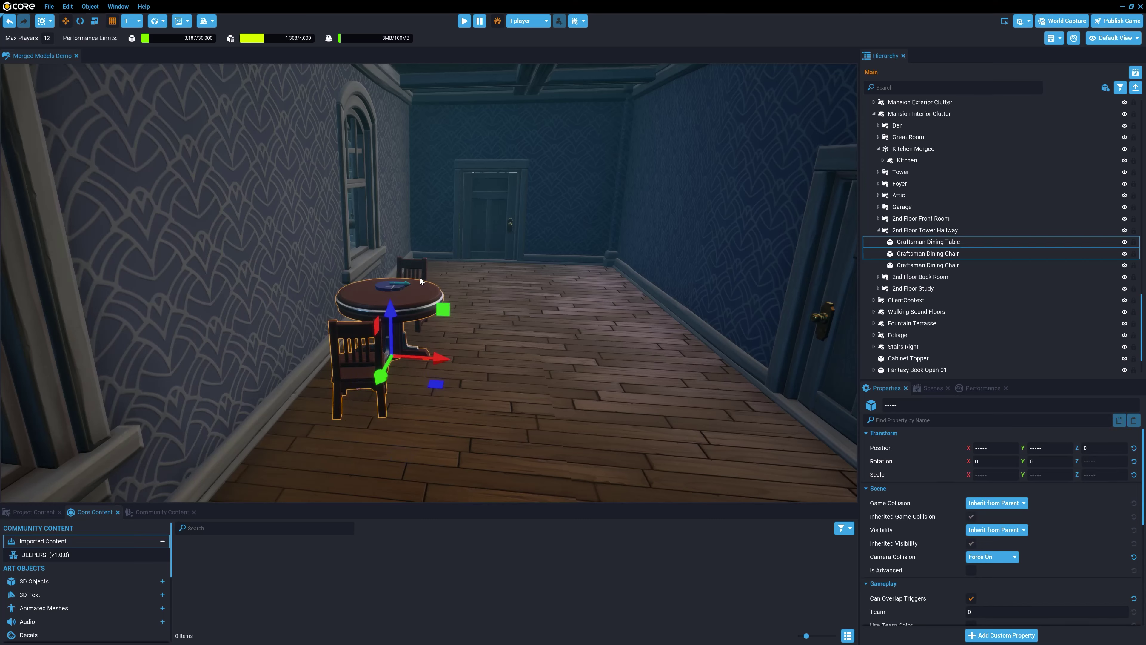
Step: Bring up the actions for the hallway's dining furniture, and add the study's far dresser, Craftsman Chair 01 and Craftsman End Table to the selection
right_click(938, 254)
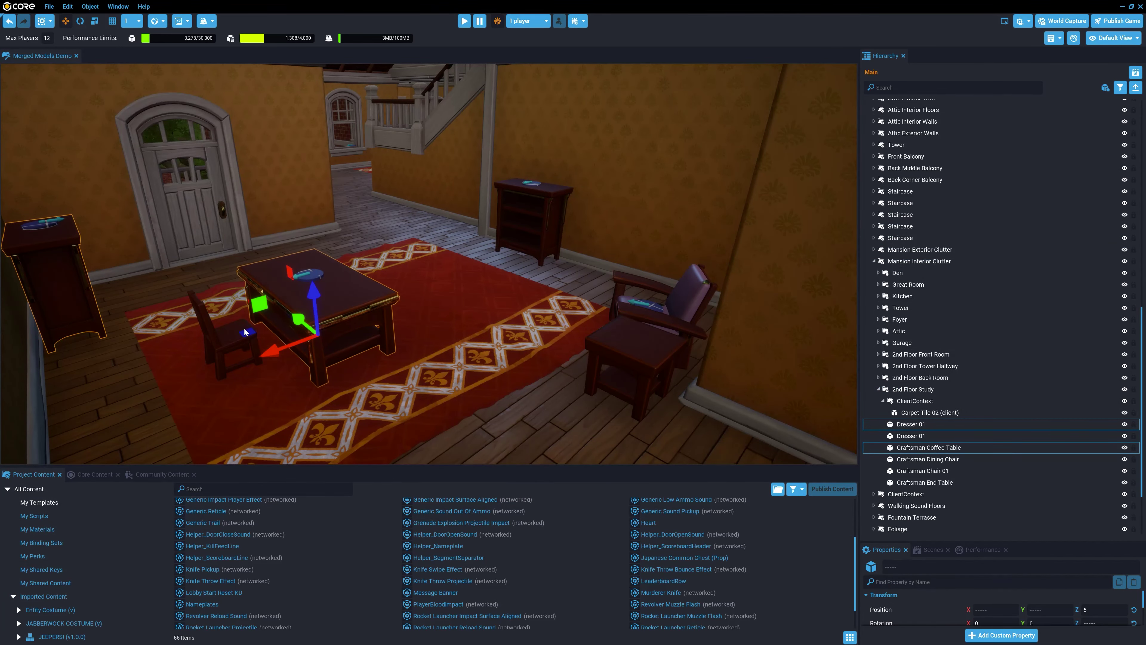
ctrl+click(515, 222)
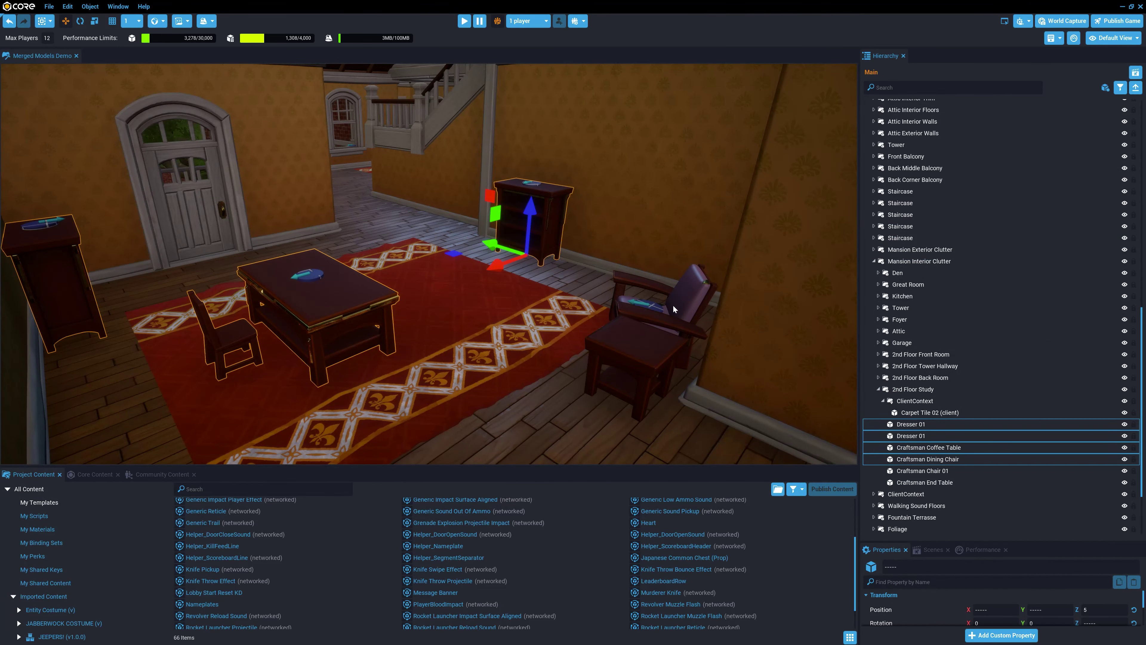
ctrl+click(685, 311)
ctrl+click(646, 366)
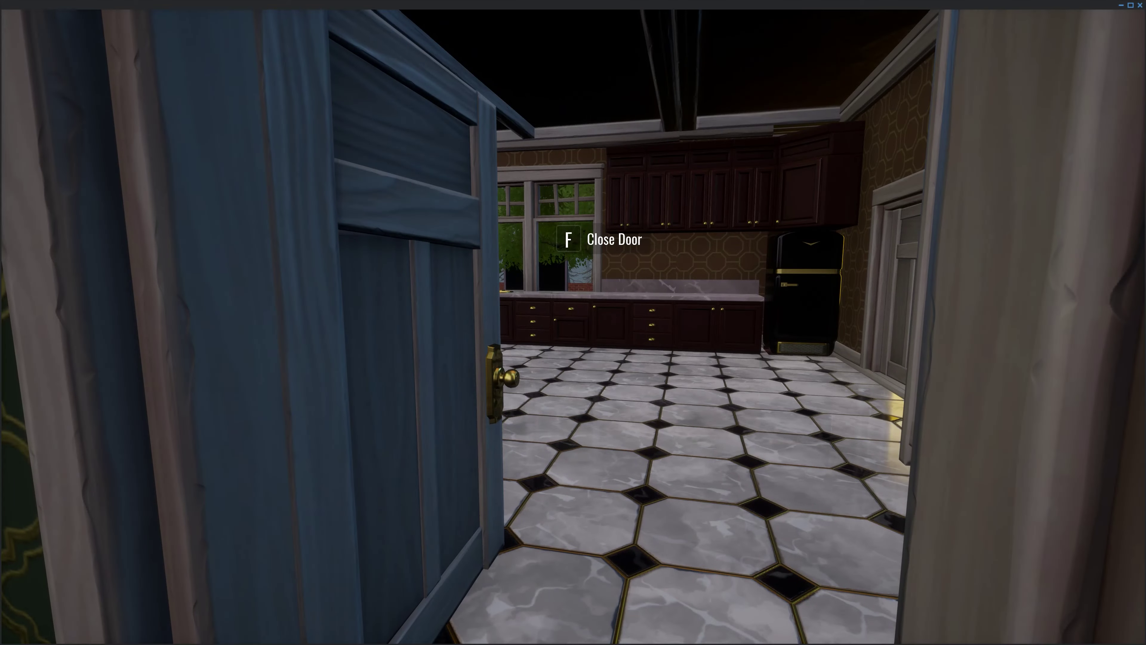
Step: Walk into the kitchen in the preview, and wrap the Kitchen group in a new merged model
key(w)
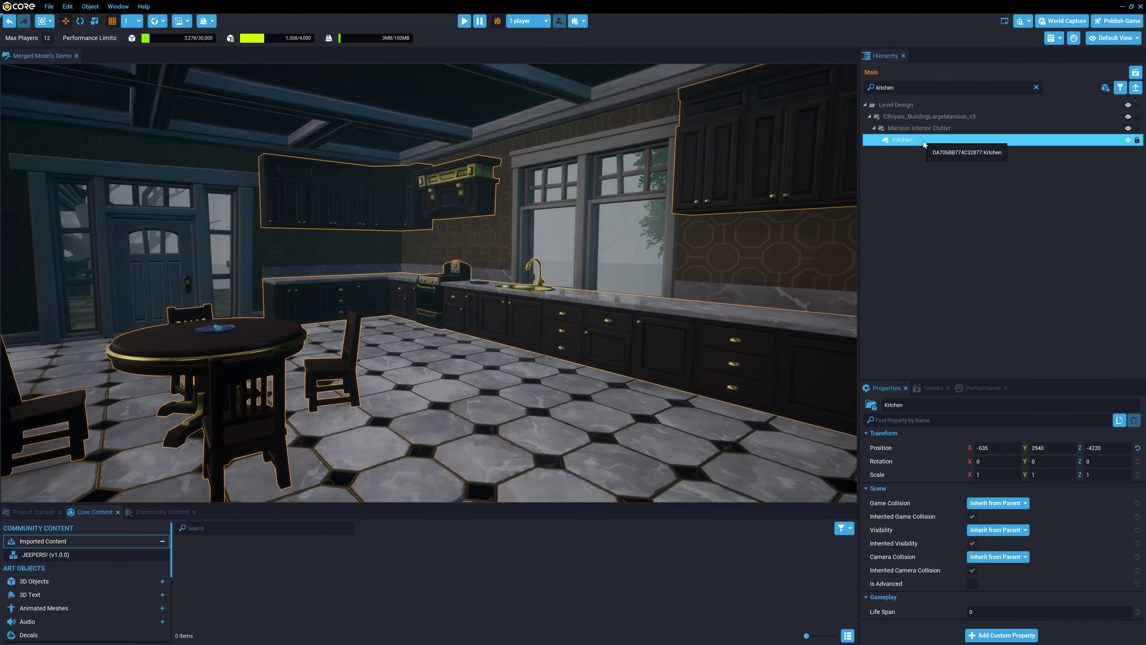
right_click(923, 141)
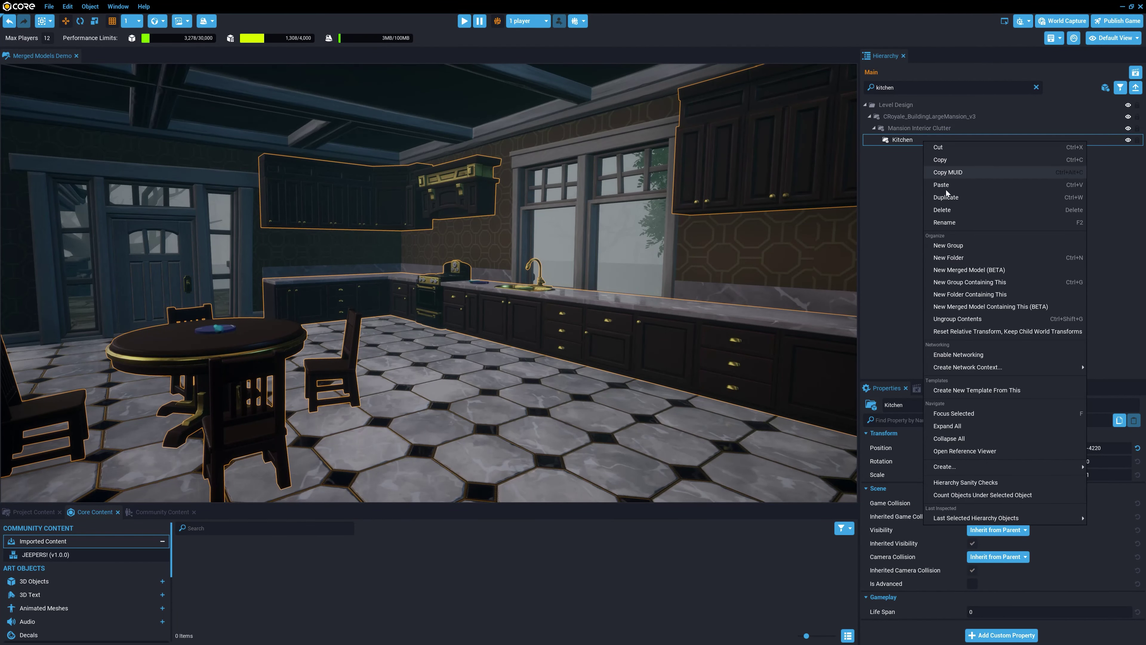
click(952, 306)
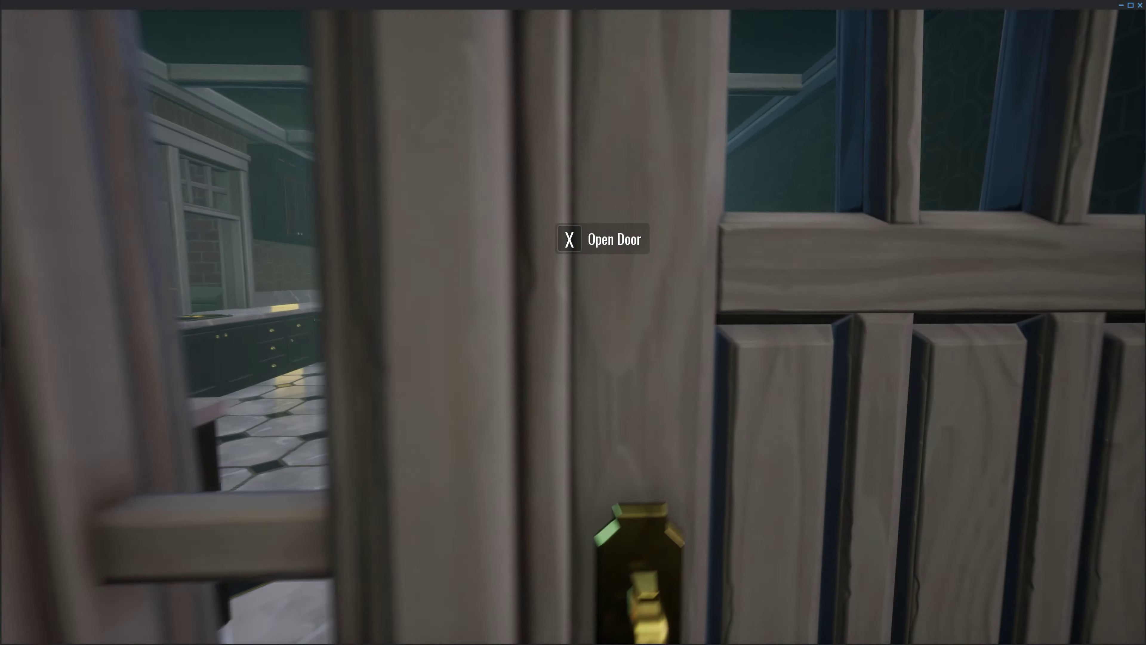
Step: Walk through the kitchen in preview mode, opening its doors and continuing into the room with the striped armchairs
key(x)
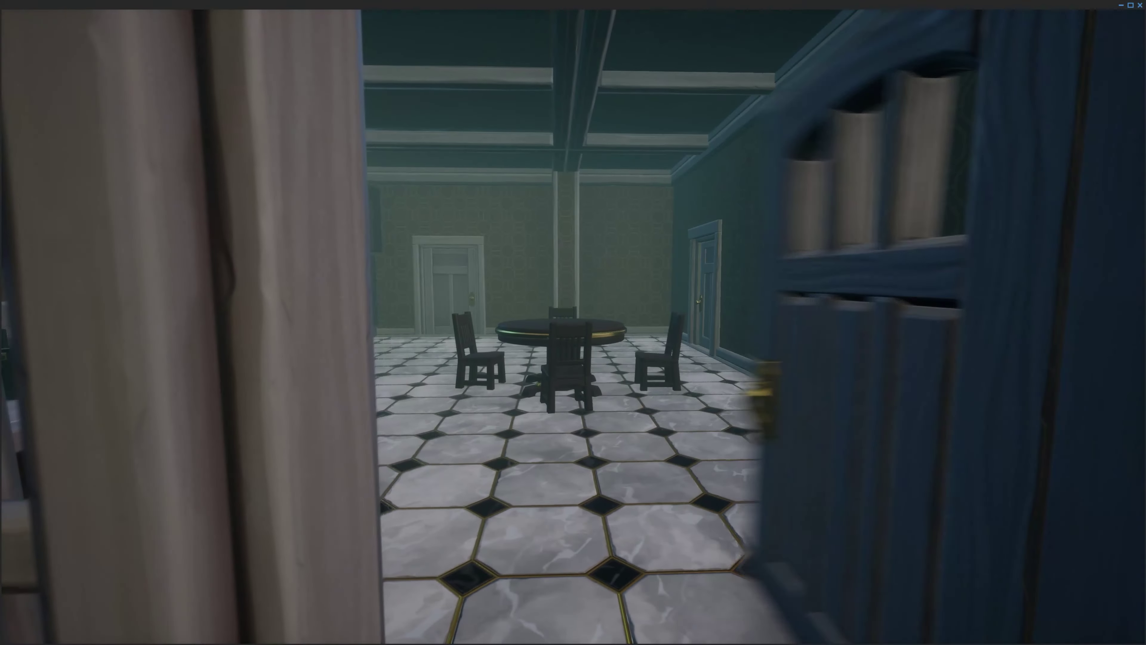
key(w)
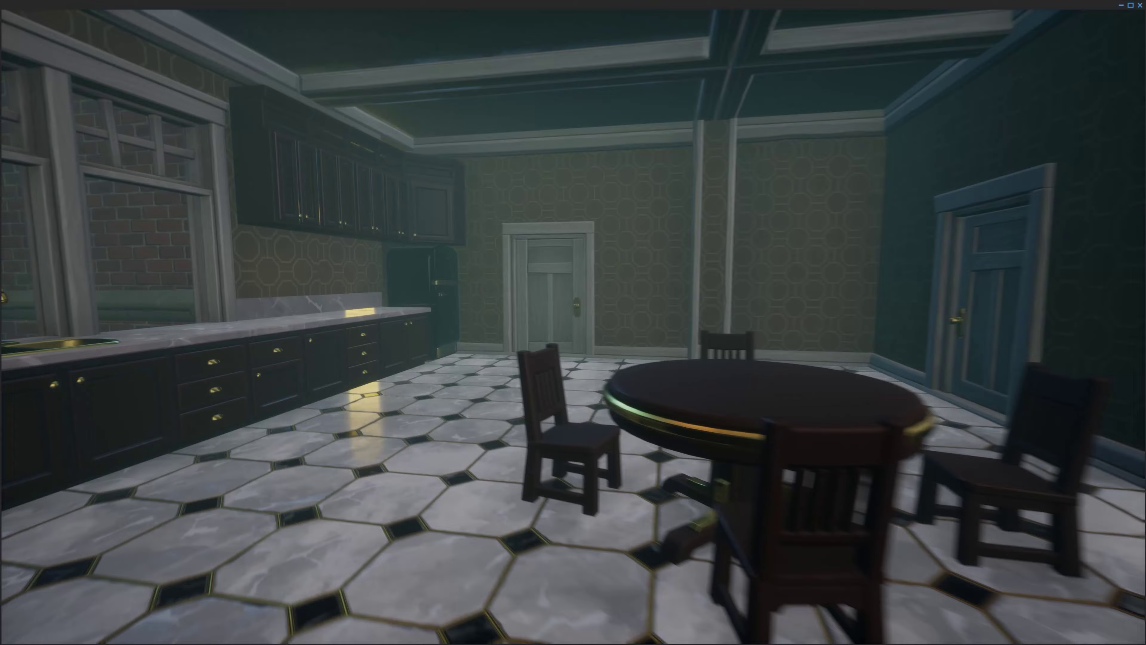
key(w)
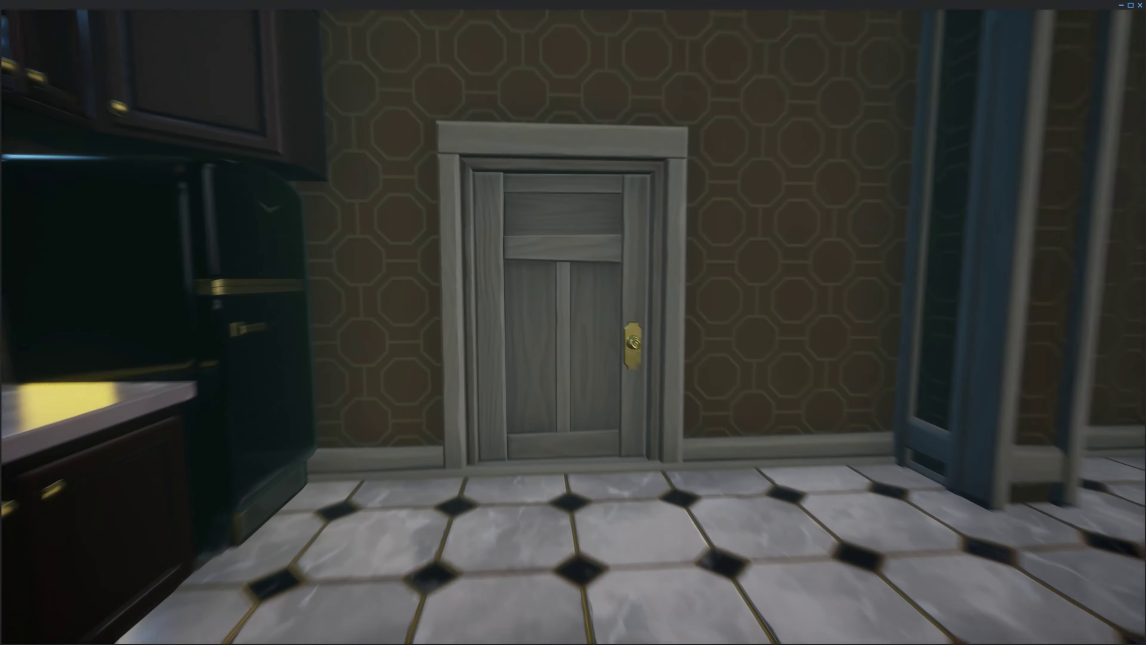
key(x)
key(w)
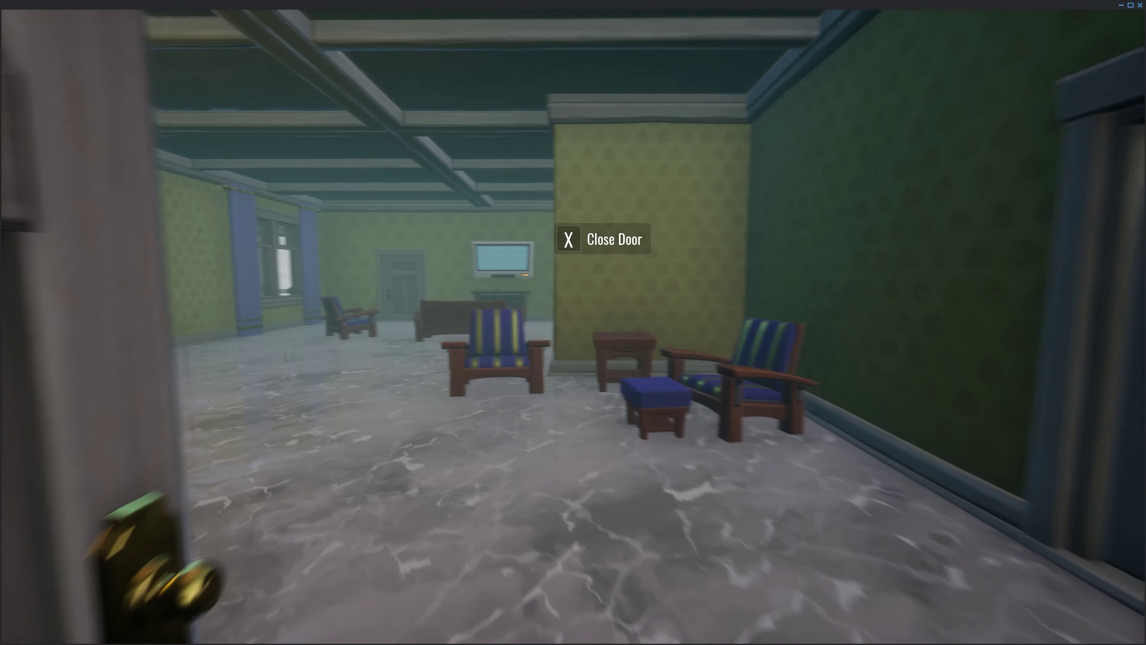
key(w)
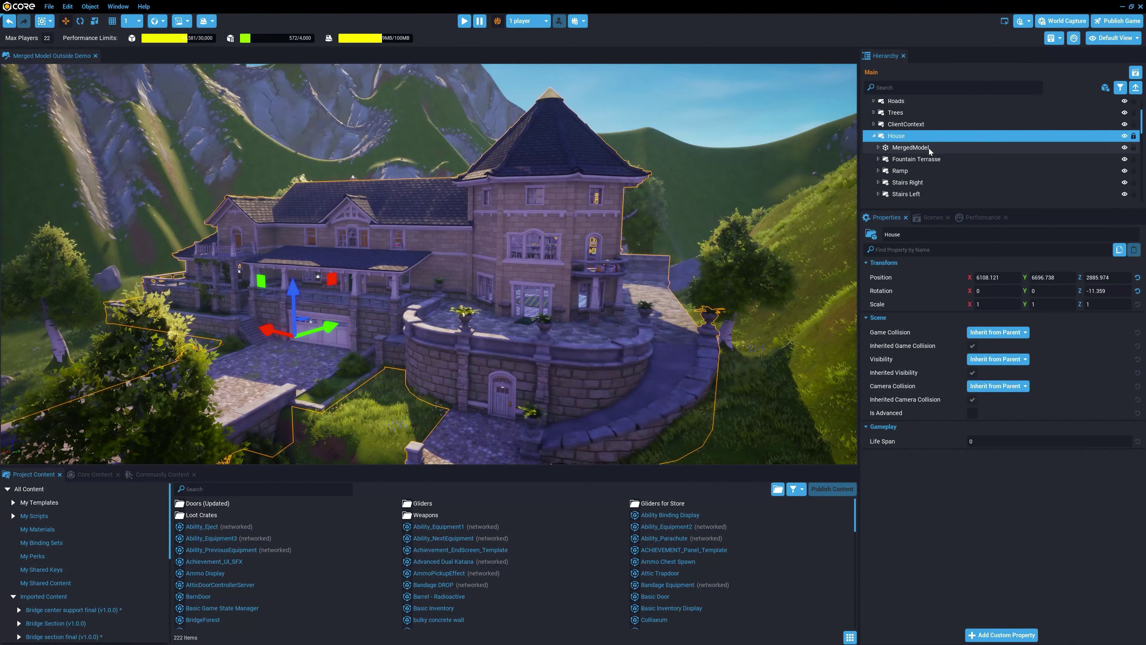
Step: Inspect the House's merged model and the truncated pyramids and small girders inside the Observatory Building's merged model
click(898, 149)
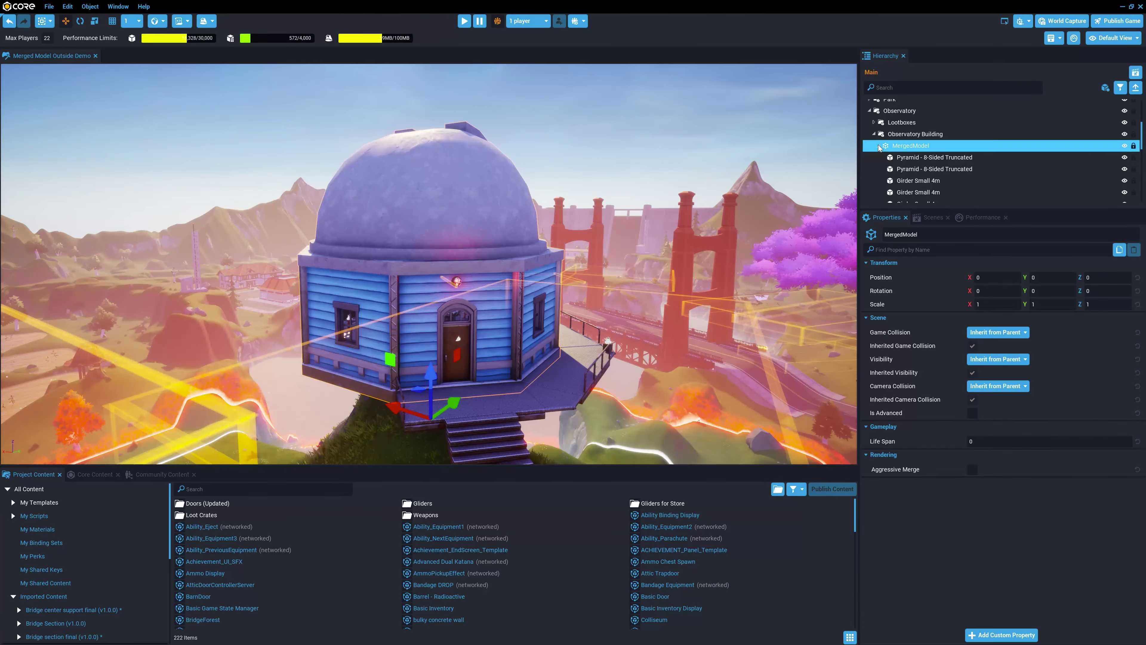
click(914, 157)
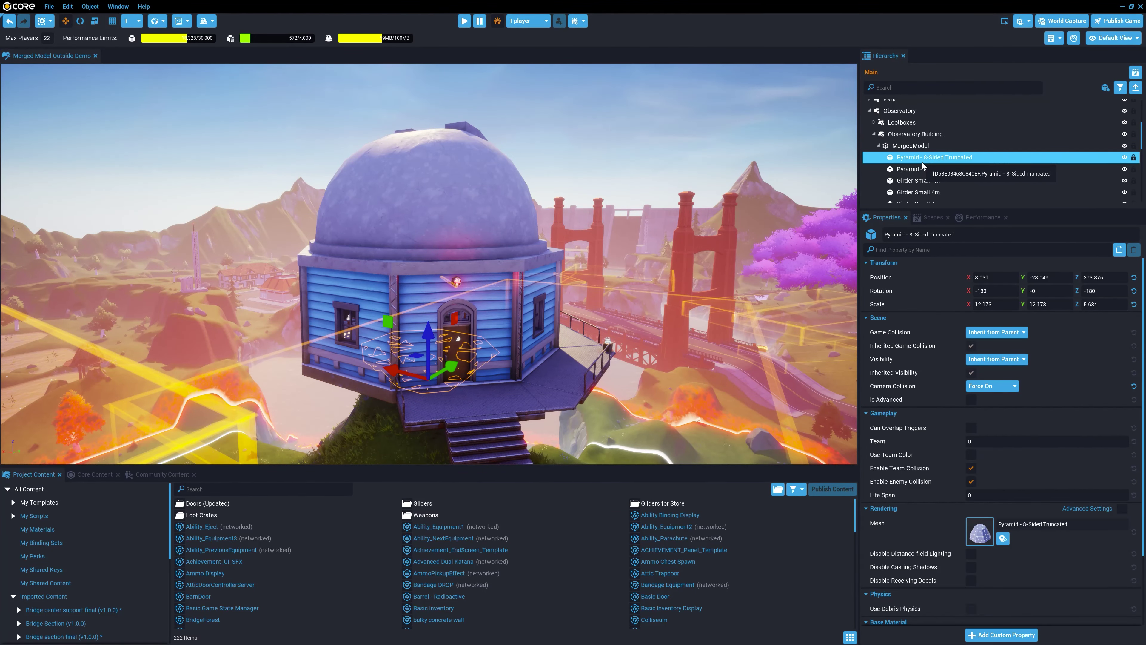
click(921, 169)
scroll(918, 153, down, 2)
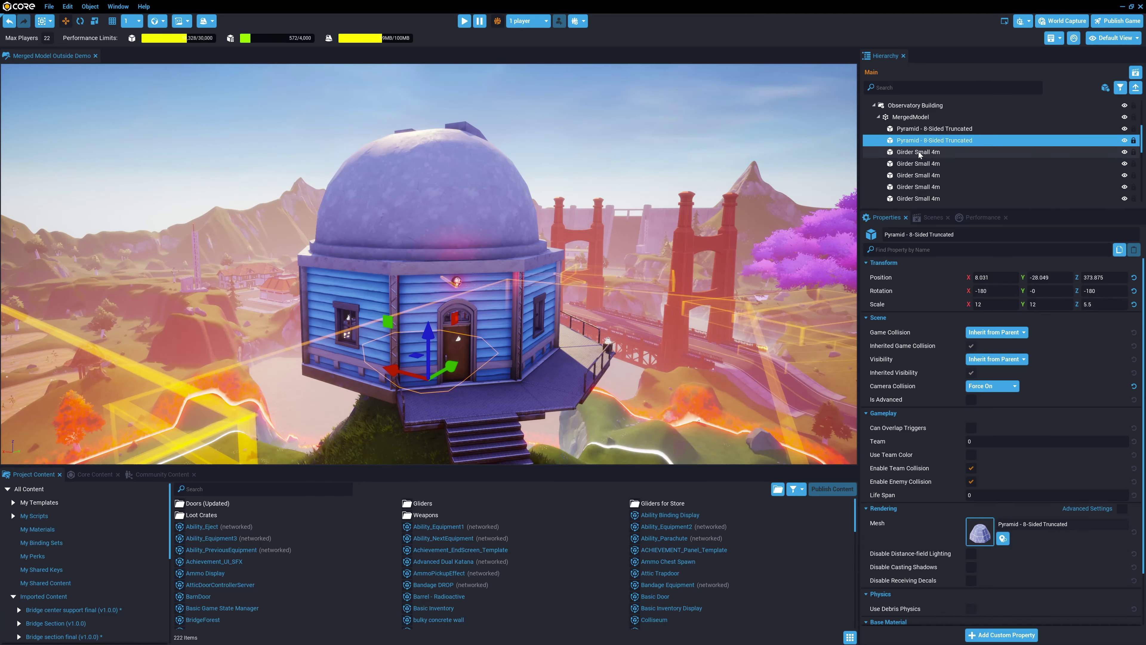
click(921, 166)
scroll(922, 169, down, 2)
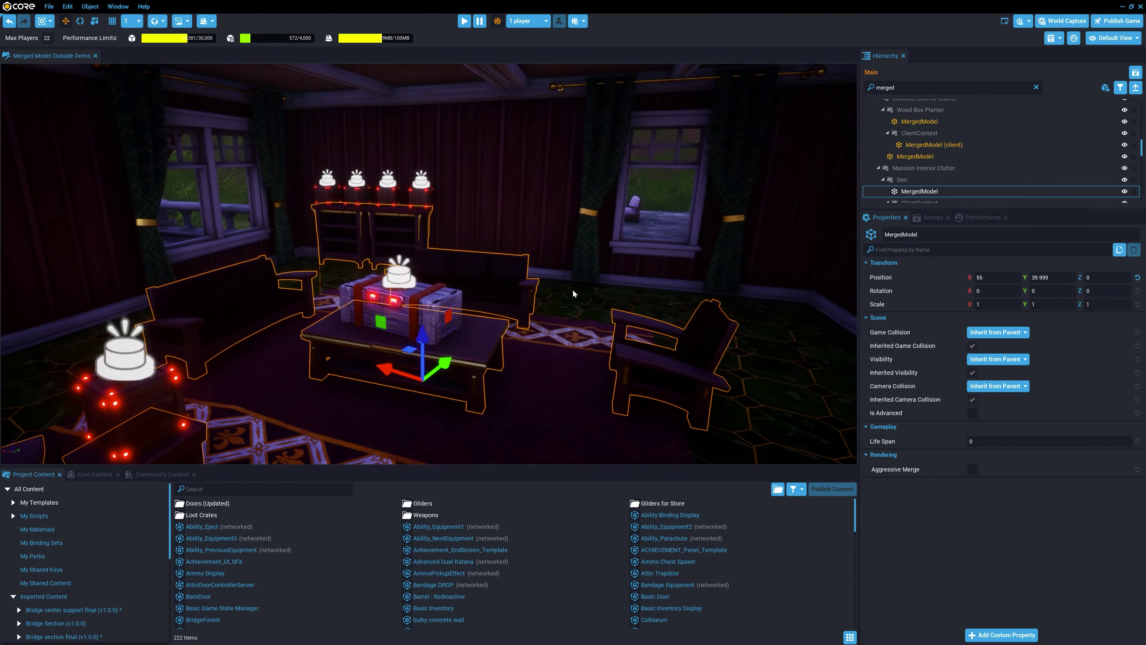
Step: Look around the Den to examine the furniture in its merged model from several angles
alt+drag(572, 289, 407, 314)
right_drag(406, 311, 327, 281)
alt+drag(328, 284, 629, 291)
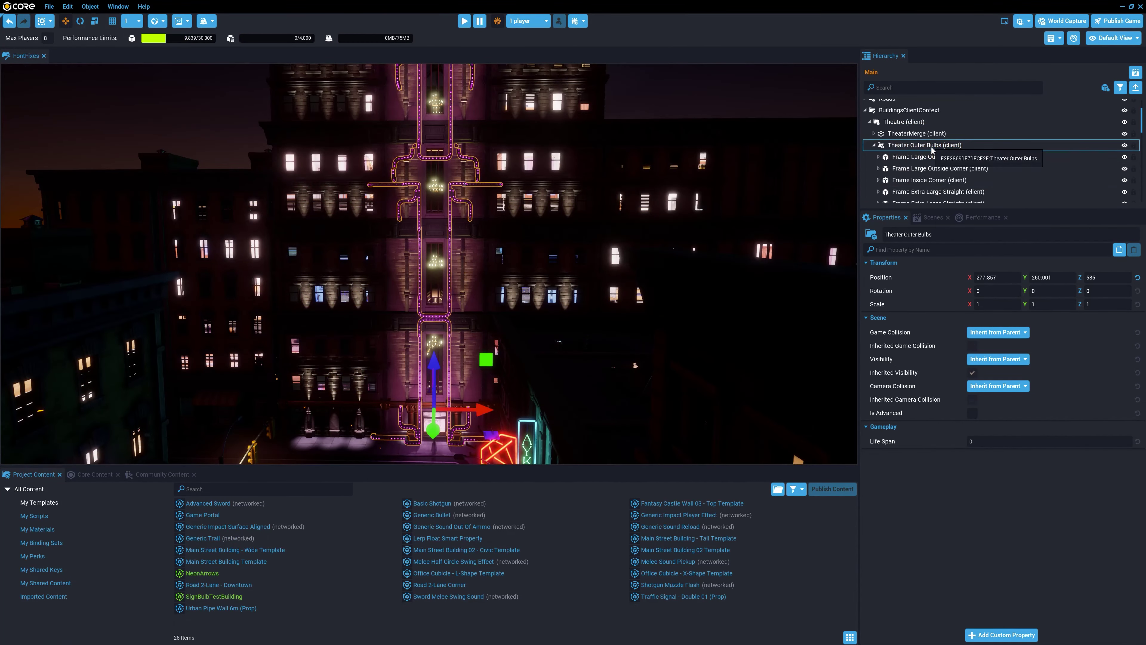
Step: Create a new merged model containing the Theater Outer Bulbs group, and look through the theatre's light objects in the hierarchy
right_click(932, 147)
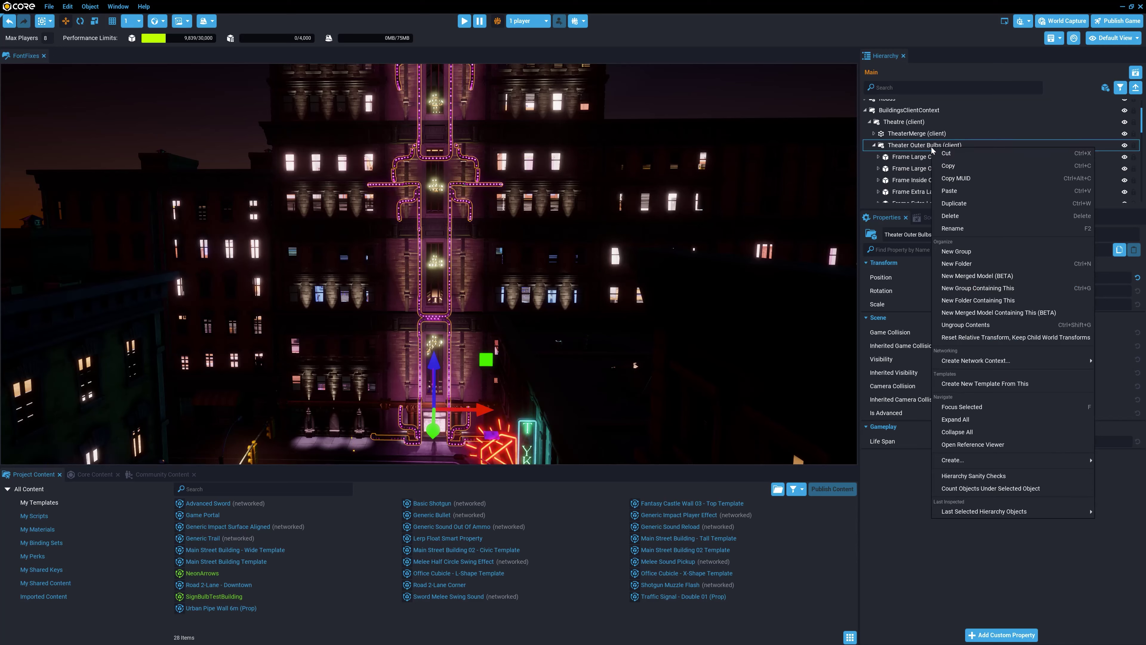
click(986, 312)
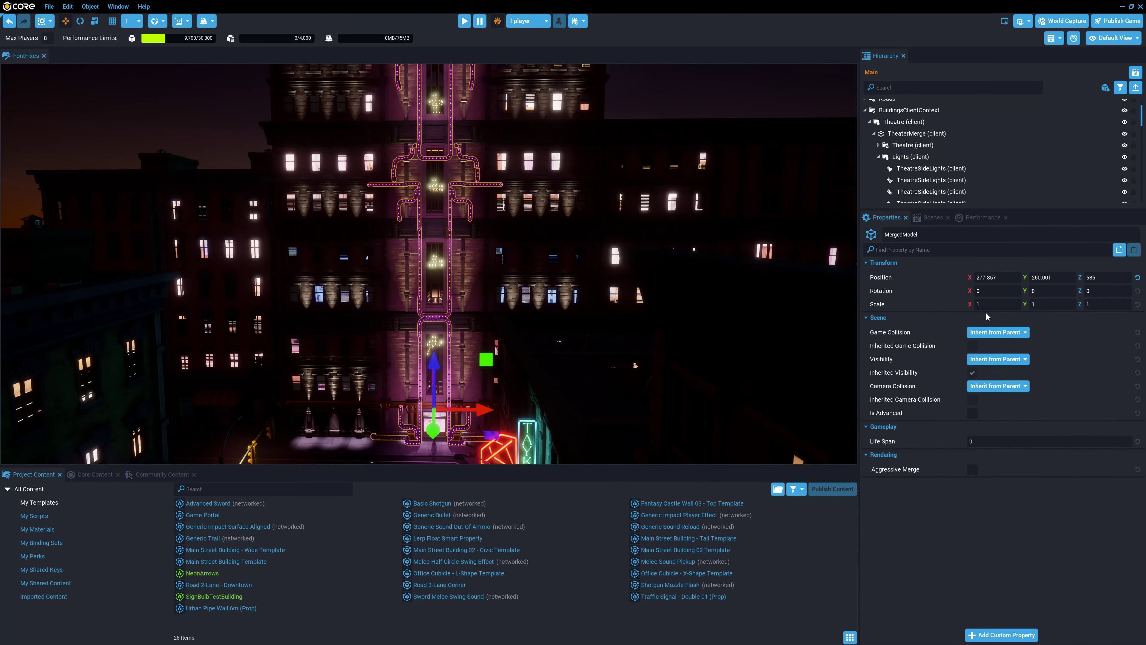
scroll(951, 171, down, 3)
scroll(951, 168, down, 5)
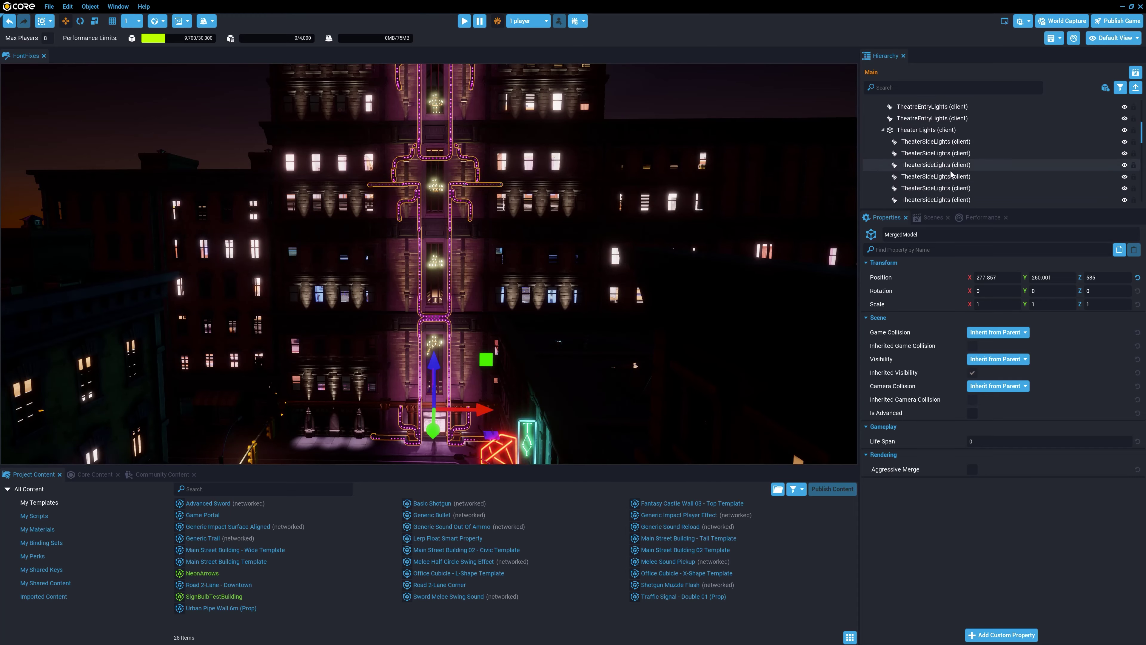
scroll(950, 172, down, 5)
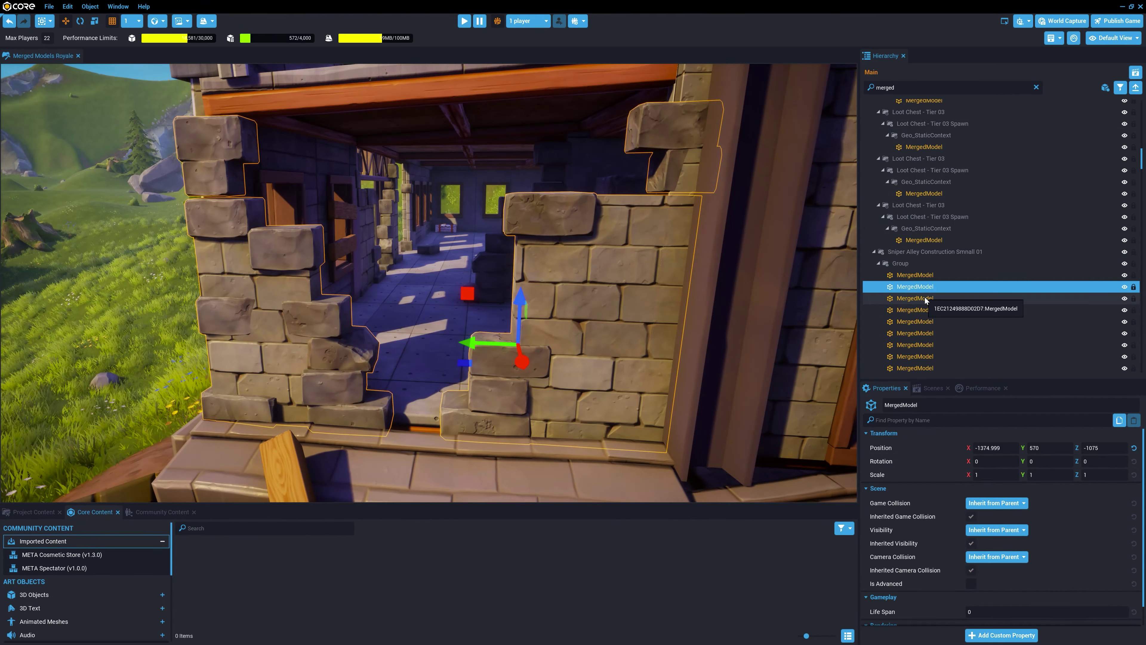
Step: Focus on the successive merged models in the Sniper Alley construction group to examine its broken stone wall pieces
double_click(920, 299)
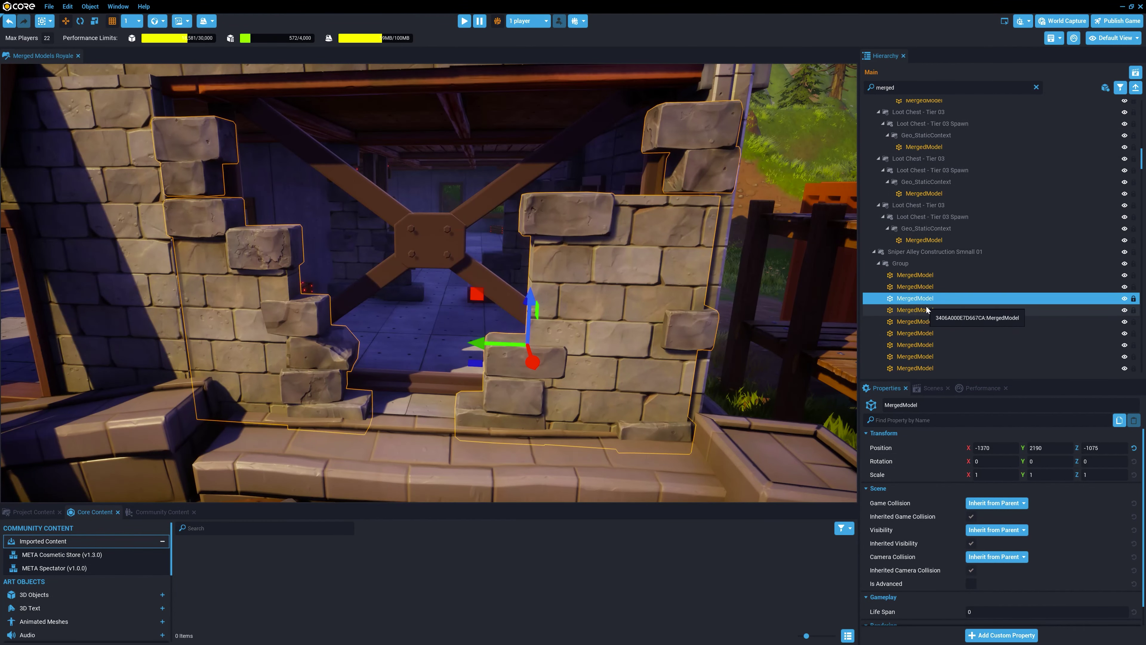
double_click(925, 309)
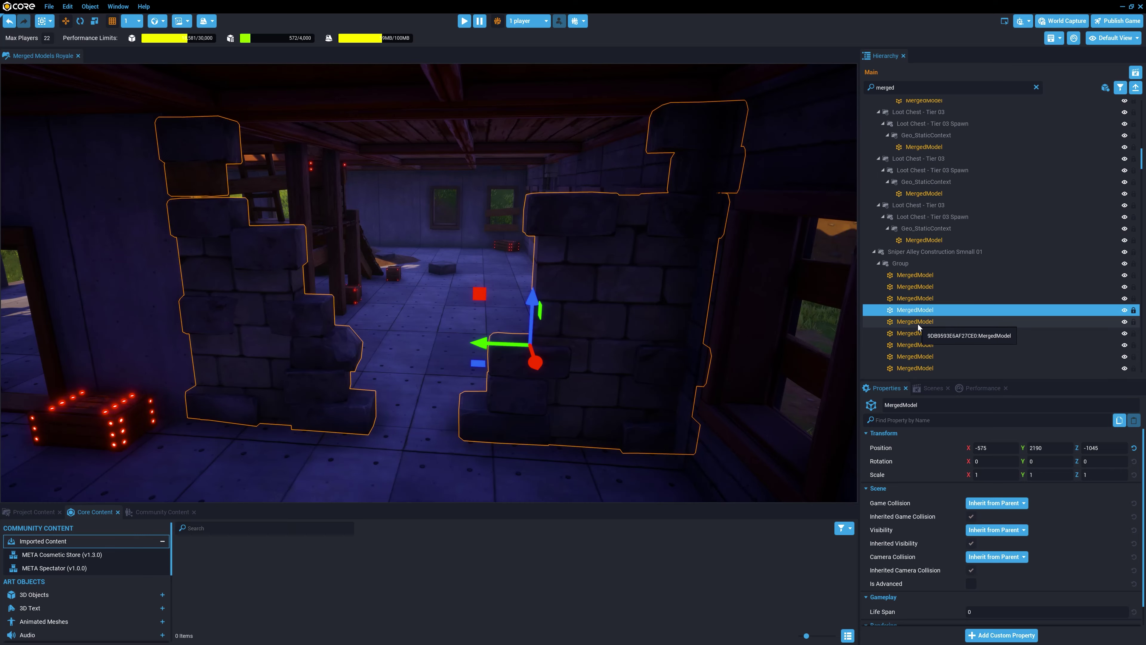
double_click(917, 324)
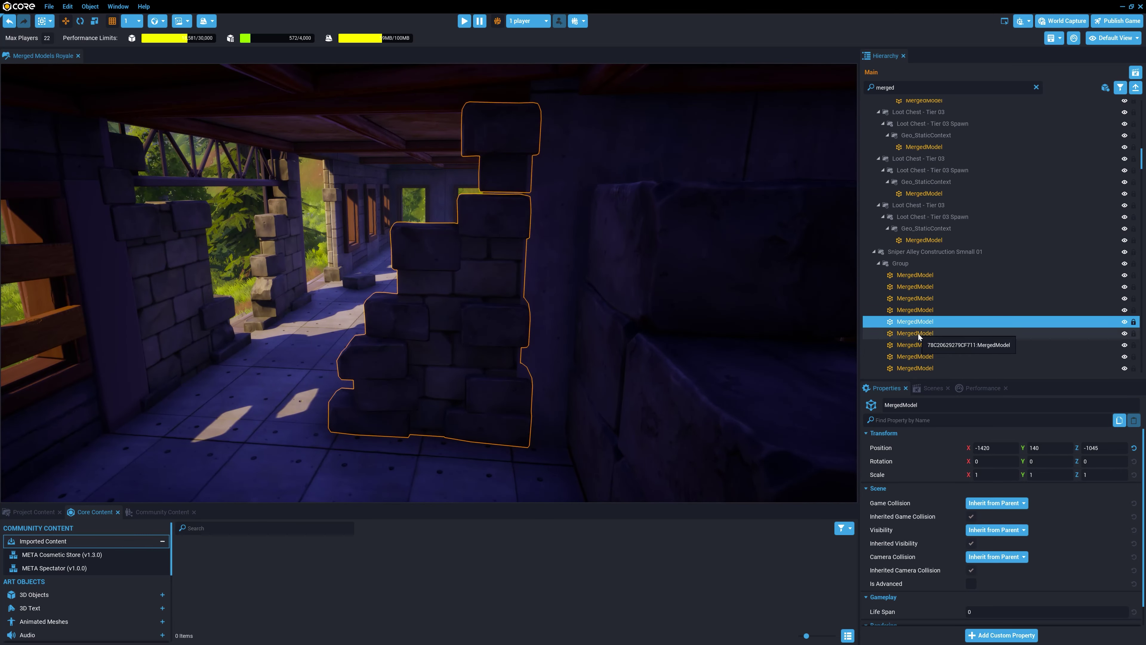
double_click(918, 334)
double_click(921, 349)
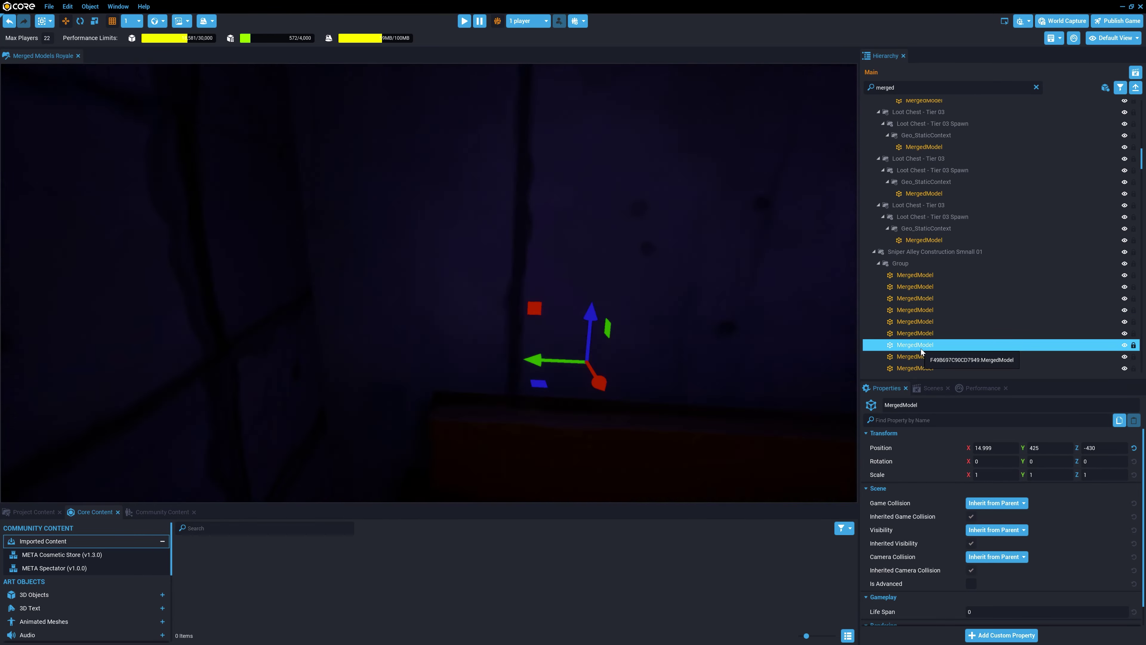
double_click(924, 358)
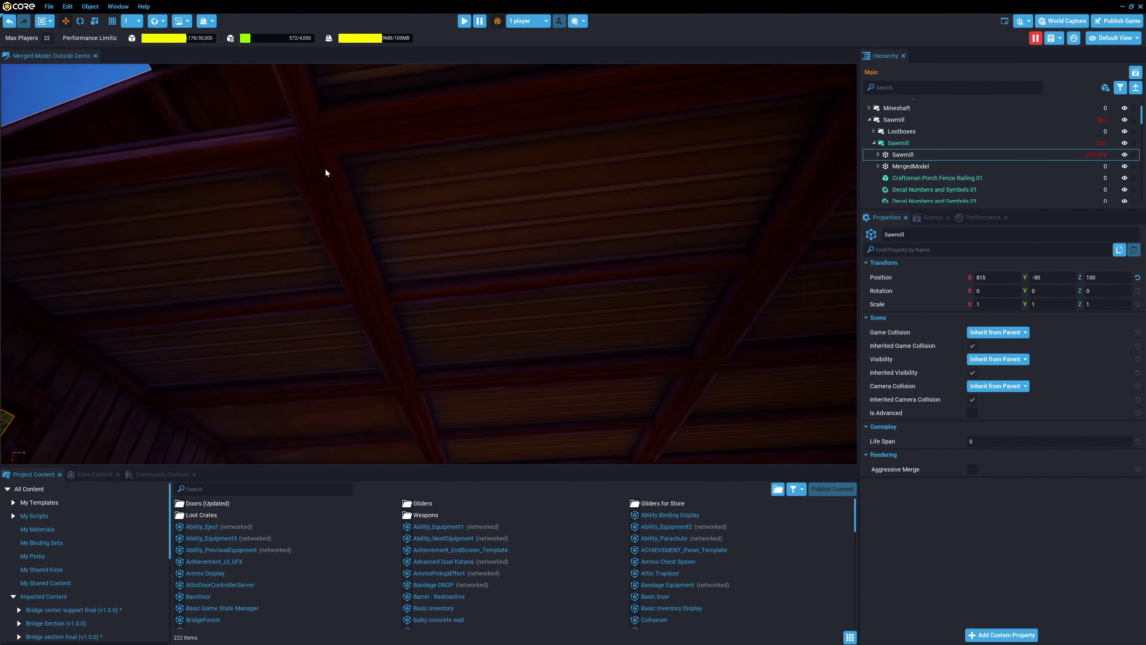
right_drag(326, 170, 54, 269)
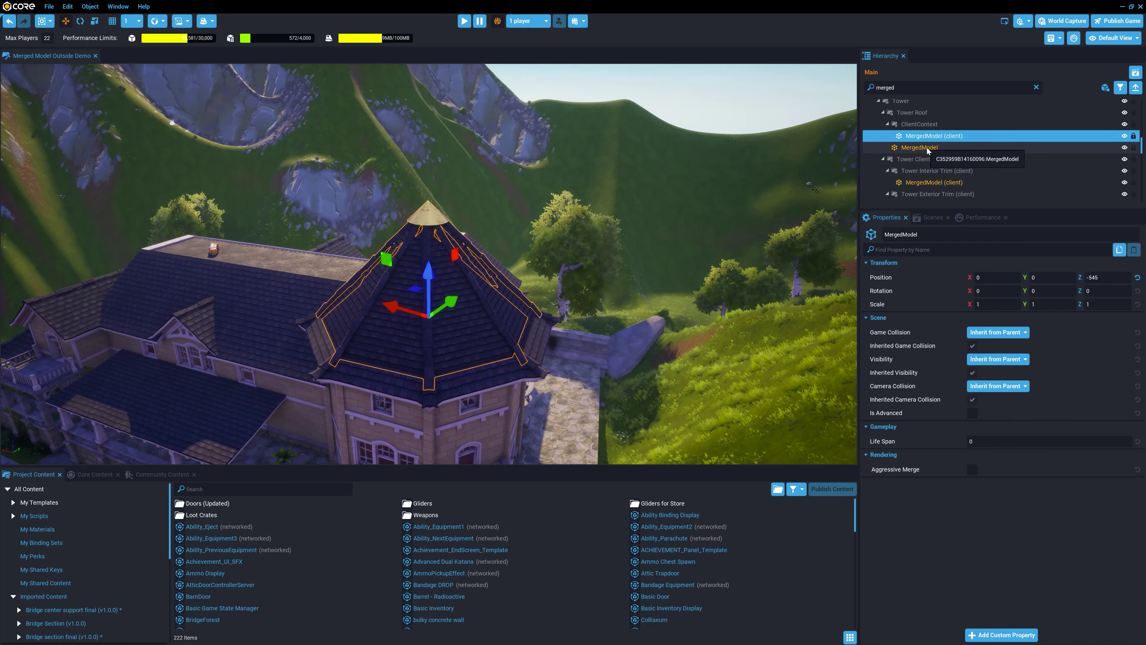
Step: Select in turn the merged models of the mansion's tower roof, the tower's interior trim and the wooden mill's smokestack
click(923, 148)
click(946, 183)
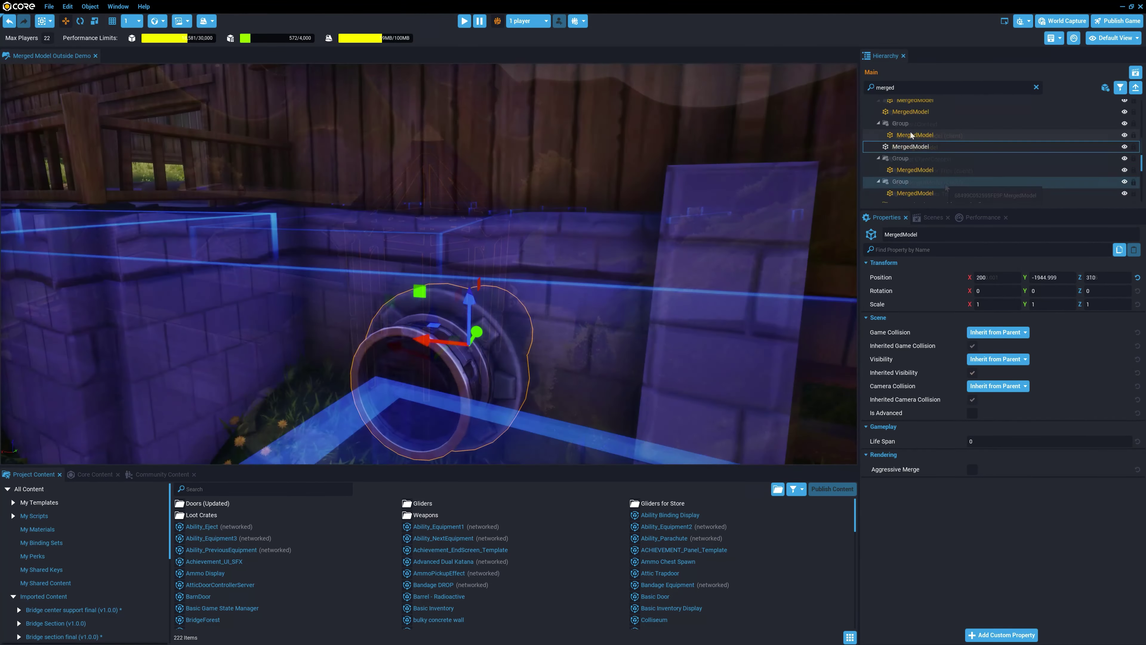
click(911, 134)
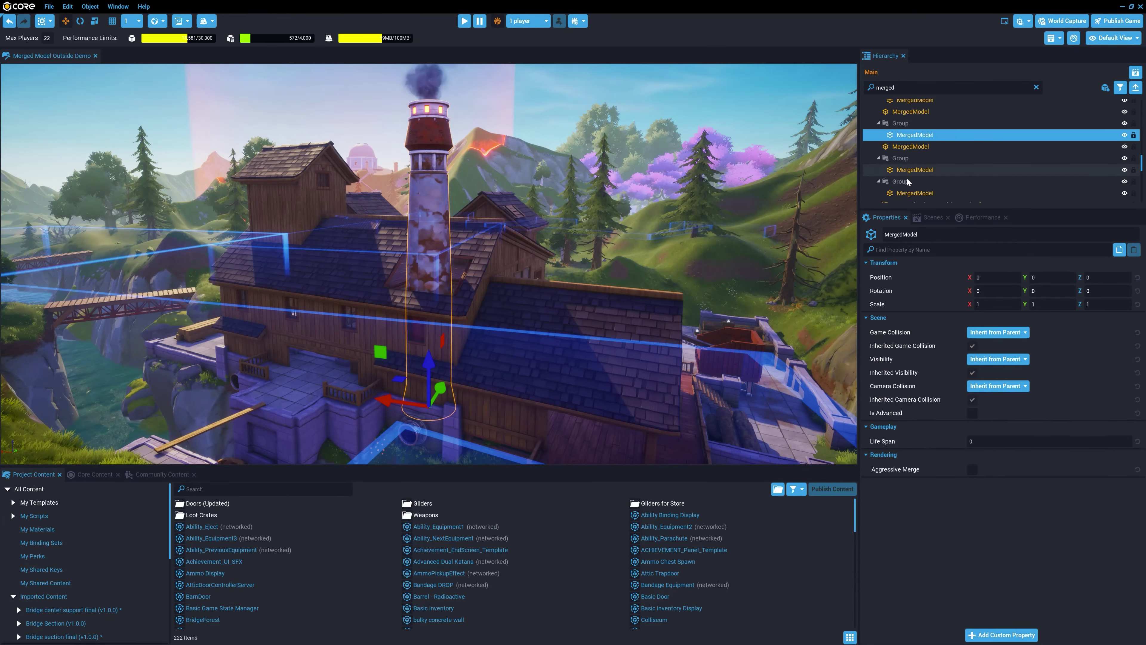
Step: Focus on the merged lumber stack and WaterWheel_Merged, and on another merged model further down the hierarchy
click(907, 194)
double_click(908, 194)
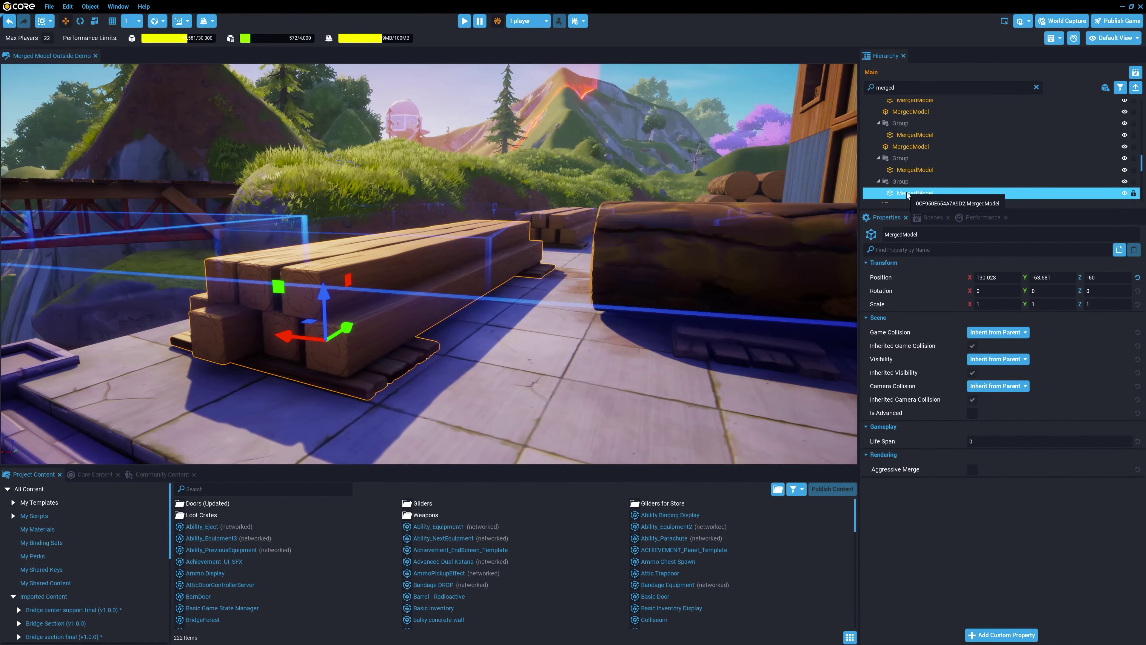
scroll(925, 171, down, 3)
click(942, 161)
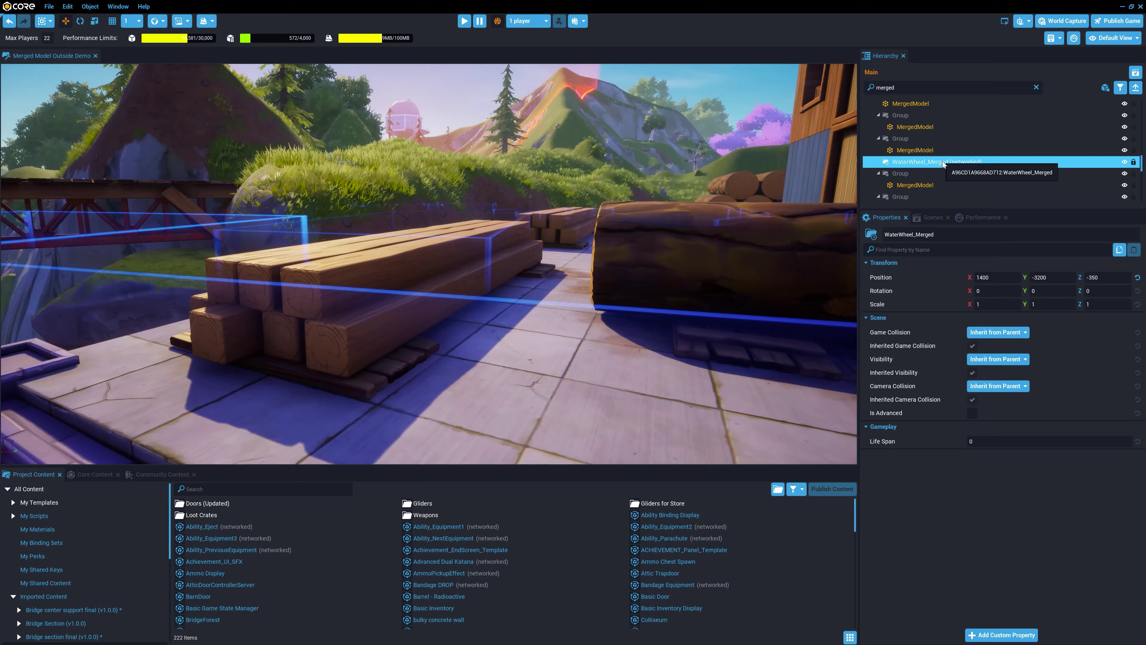
double_click(943, 161)
scroll(930, 154, down, 5)
double_click(912, 142)
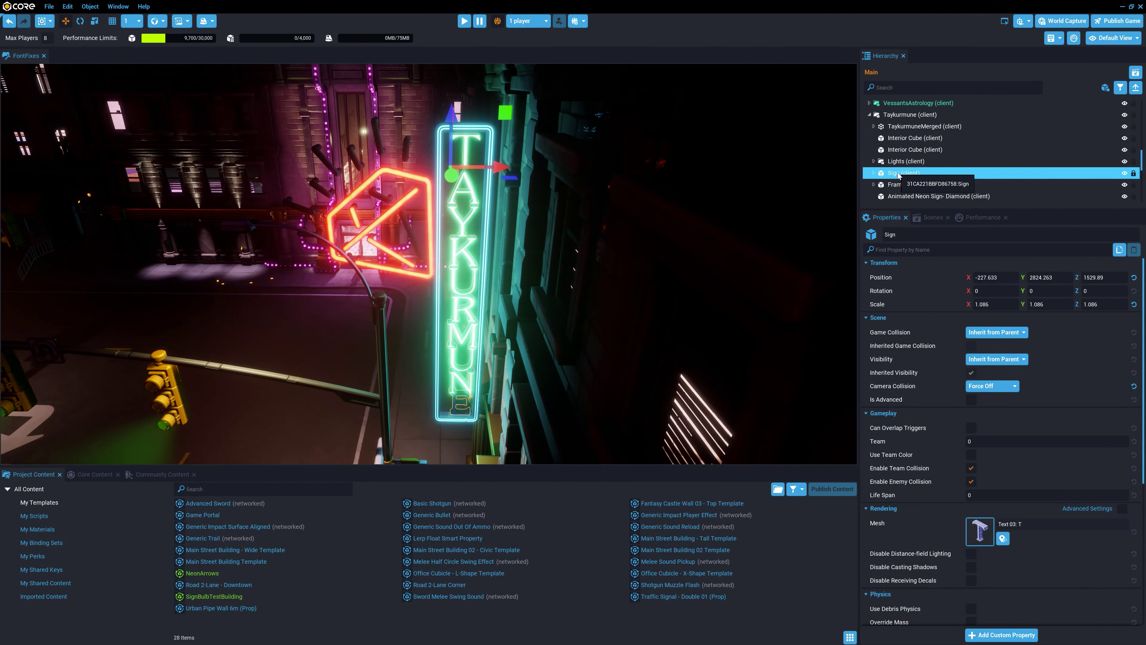
Step: Expand Taykurmune's Sign object to view its letters, and wrap it in a new merged model
click(874, 173)
scroll(907, 178, down, 2)
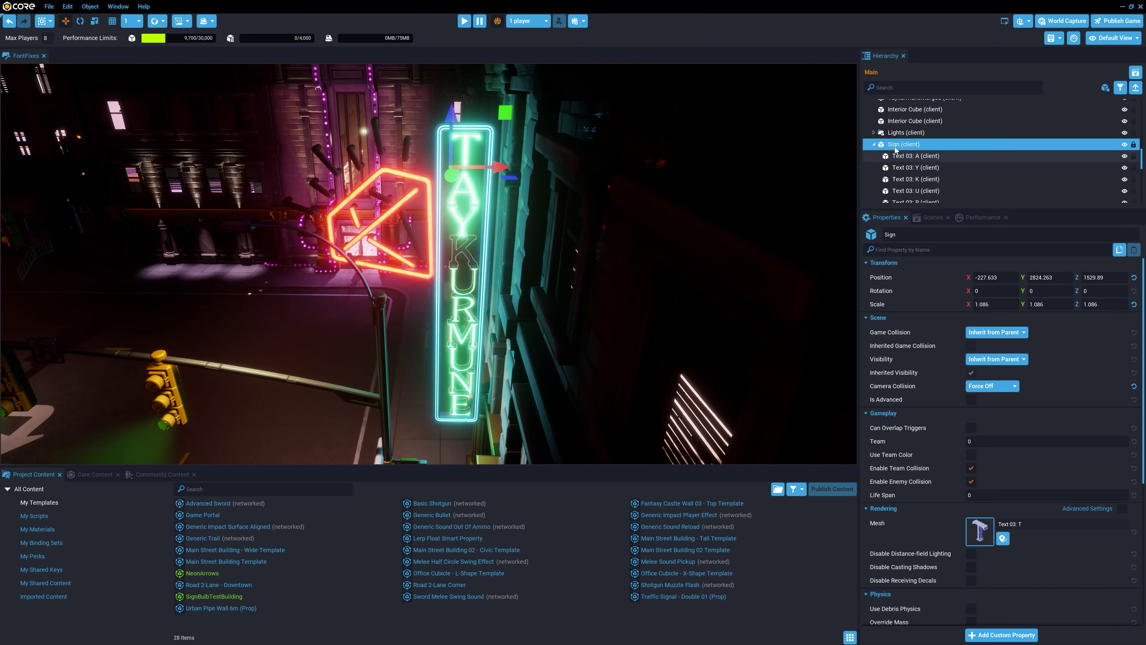
right_click(896, 149)
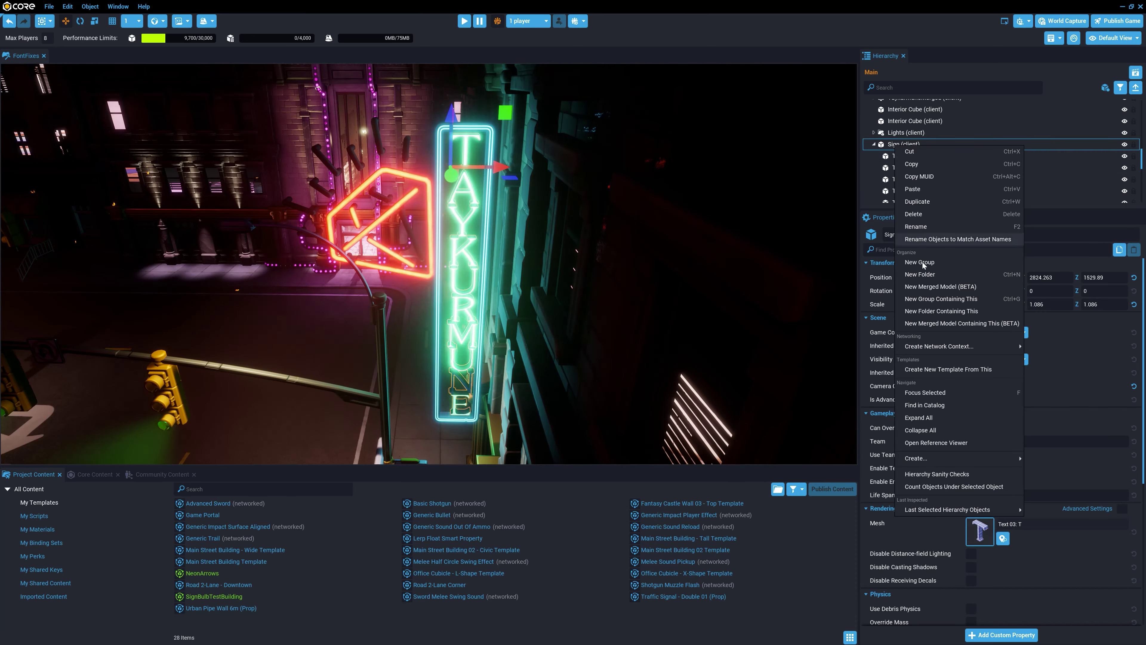
click(935, 322)
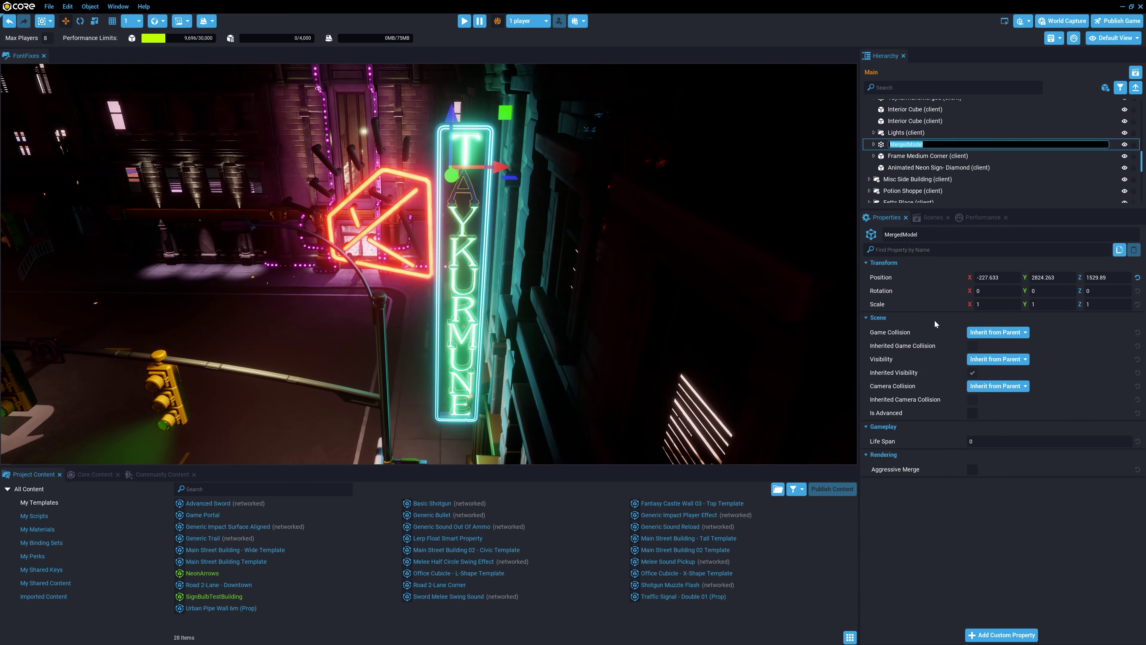